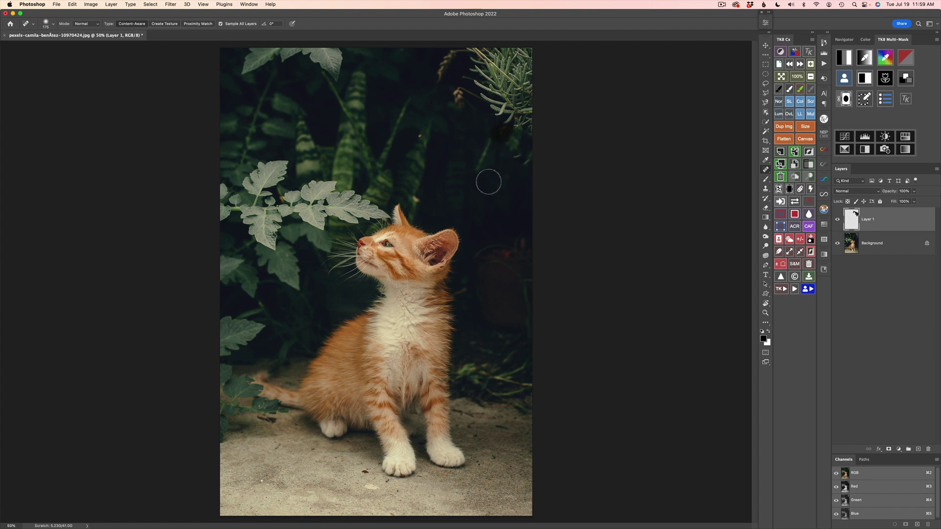
Heal away the small bright spots and the stray twig tips in the dark foliage above the kitten
click(420, 135)
click(416, 198)
click(462, 96)
click(447, 110)
click(811, 74)
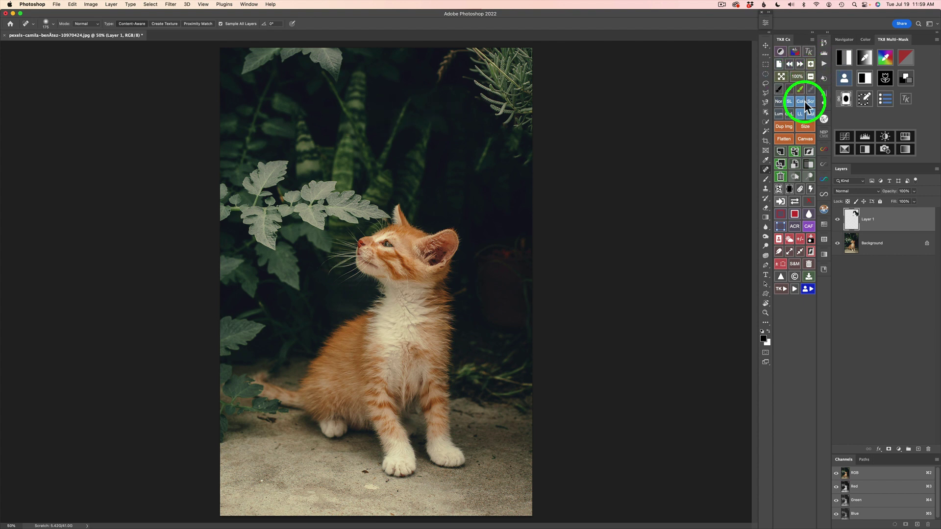
Crop the photo to a 4:5 (8:10) ratio, framing the kitten a little tighter and trimming the upper foliage
click(765, 140)
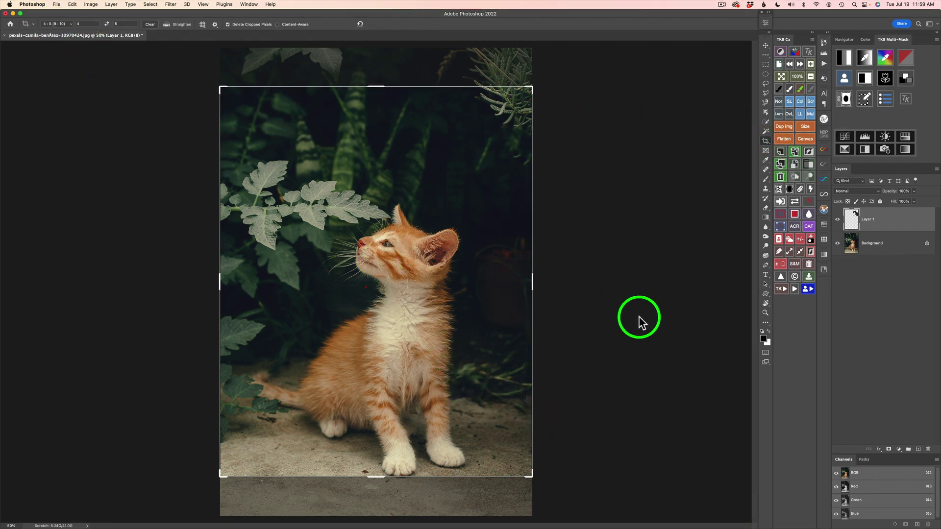
click(381, 254)
drag(380, 255, 383, 225)
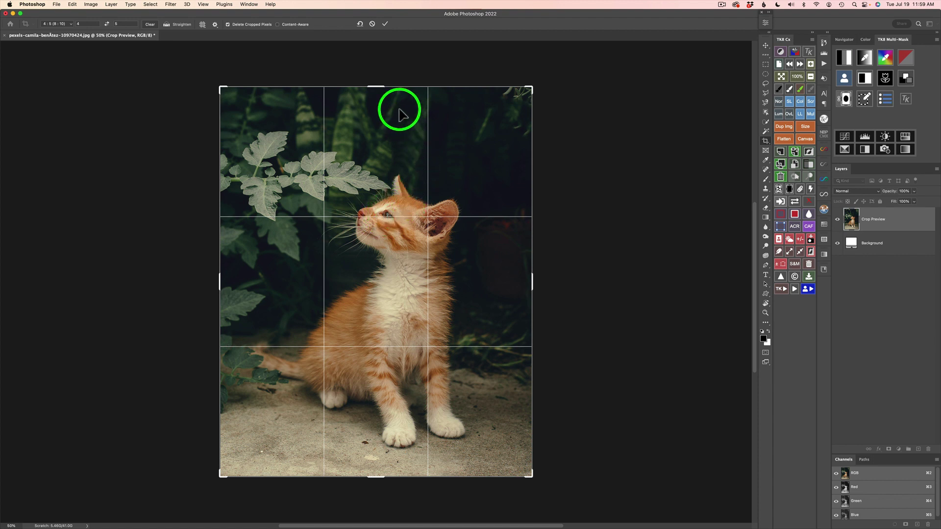
drag(378, 87, 378, 95)
drag(382, 194, 483, 295)
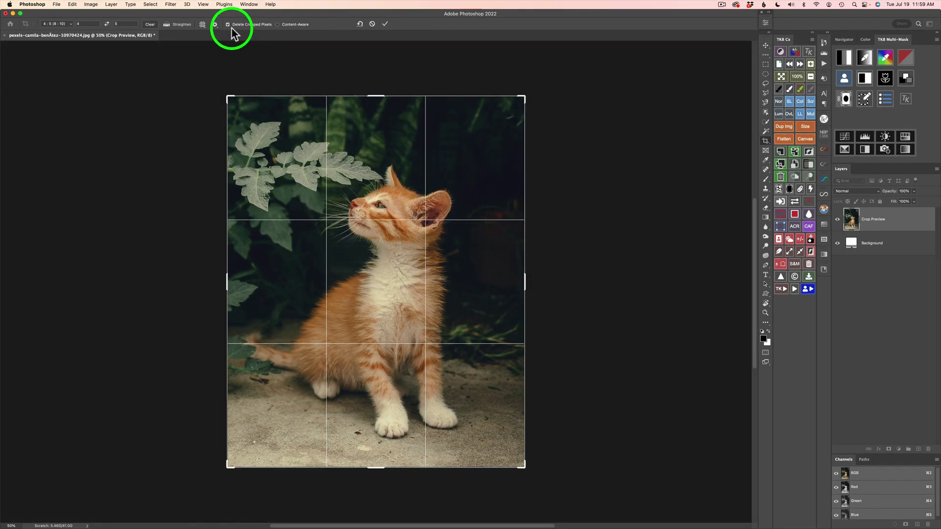
click(385, 23)
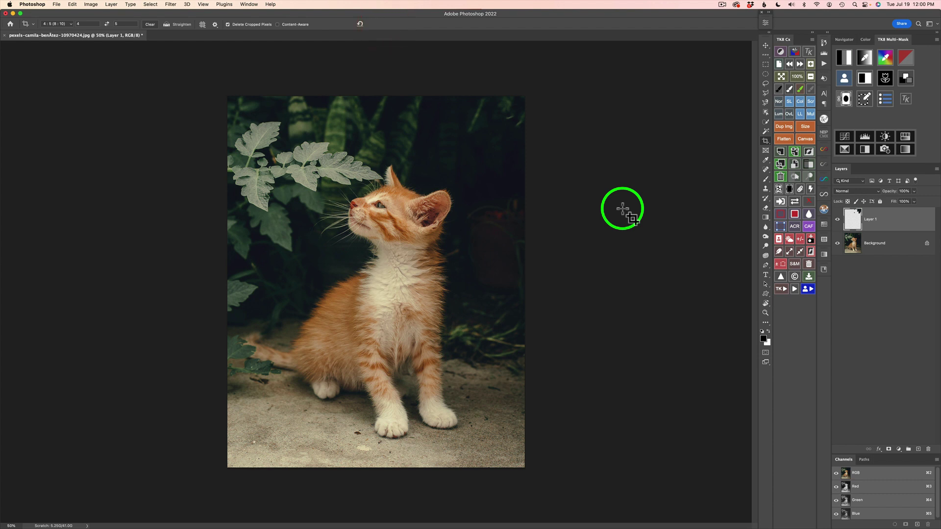
Remove the specks on the concrete and the leftover foliage bits at the upper right with the Spot Healing Brush
key(j)
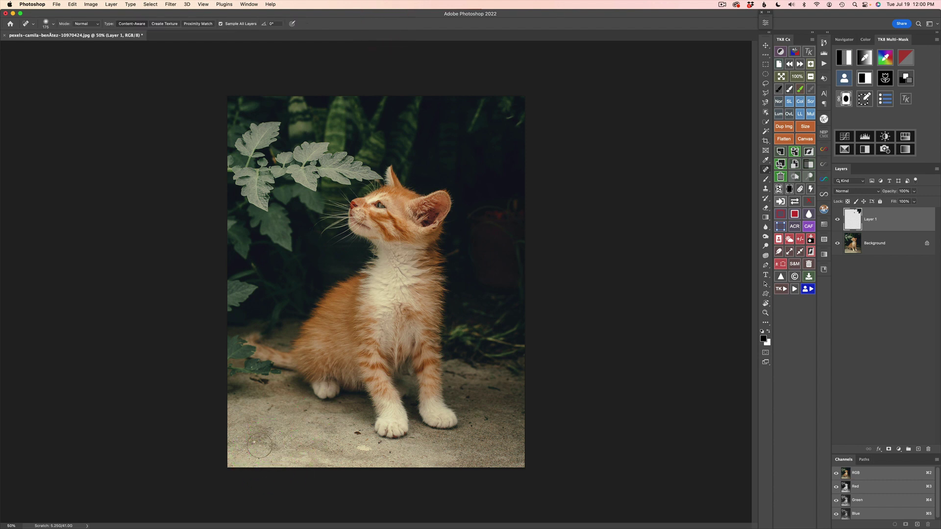
click(253, 442)
click(358, 432)
click(379, 443)
click(508, 117)
click(484, 170)
click(491, 168)
click(461, 134)
click(507, 102)
click(519, 96)
drag(365, 451, 364, 446)
Flatten the image and duplicate the Background onto a new layer
click(904, 212)
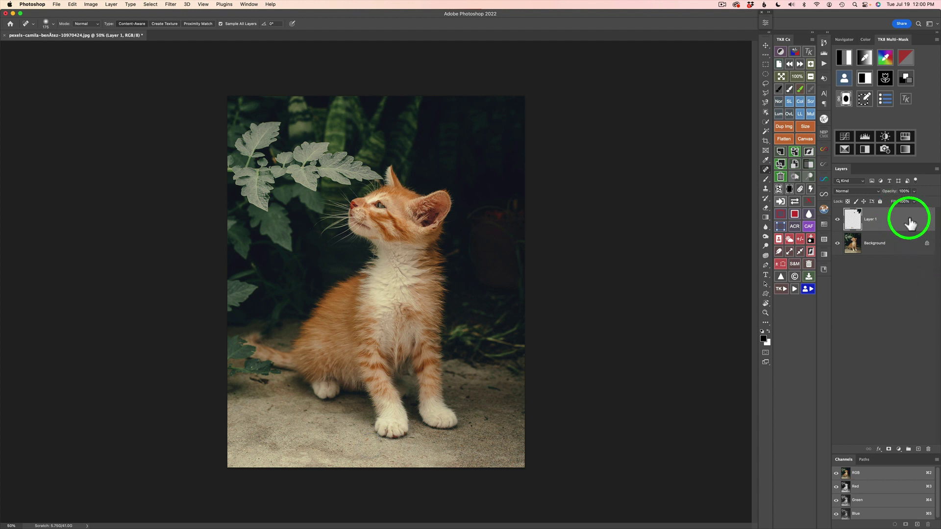
right_click(909, 224)
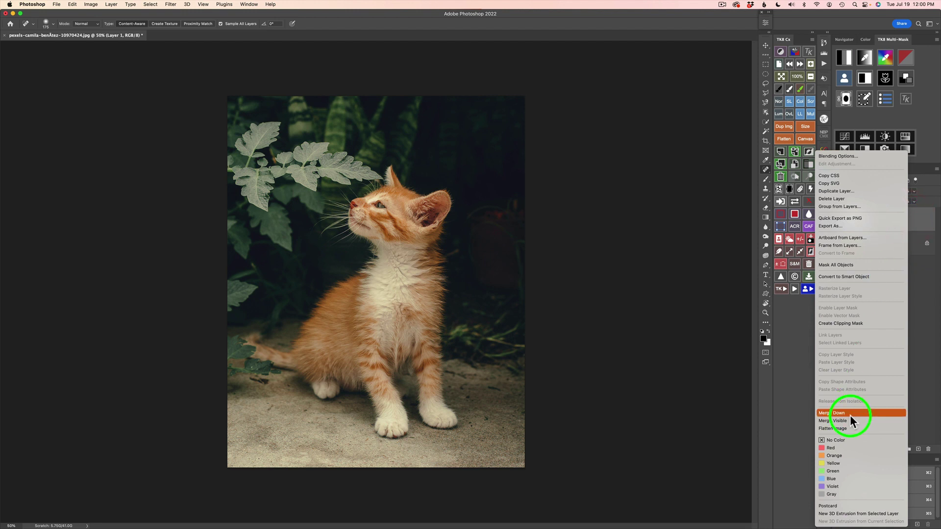
click(843, 428)
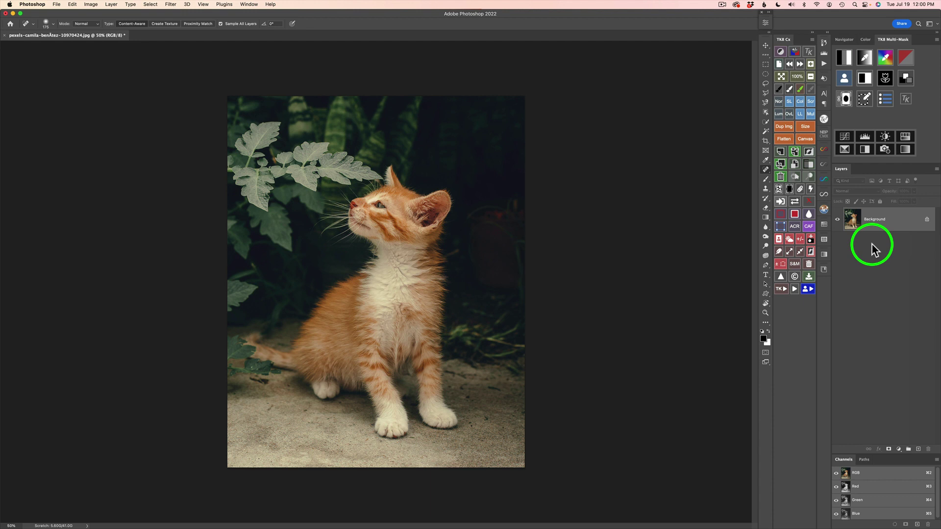
key(super+j)
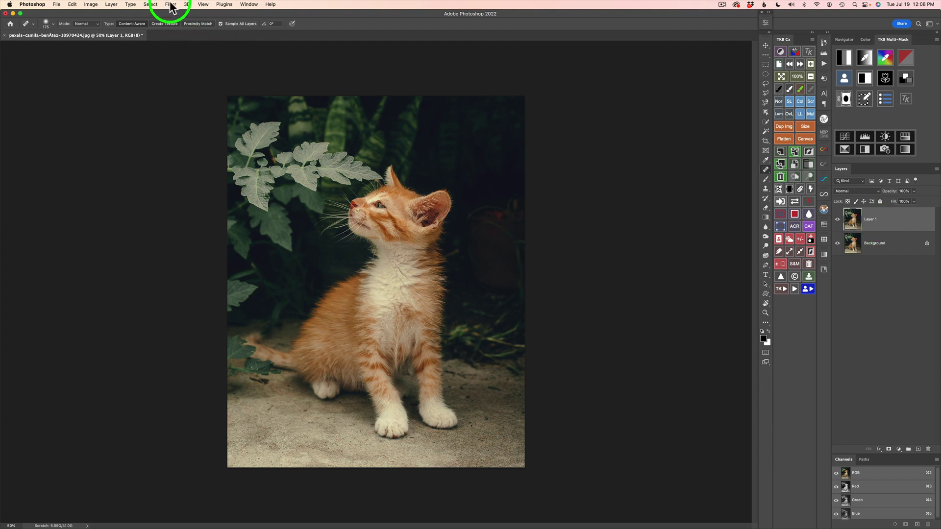
Open the duplicated layer in Topaz Studio 2 and add the Impression filter
click(170, 4)
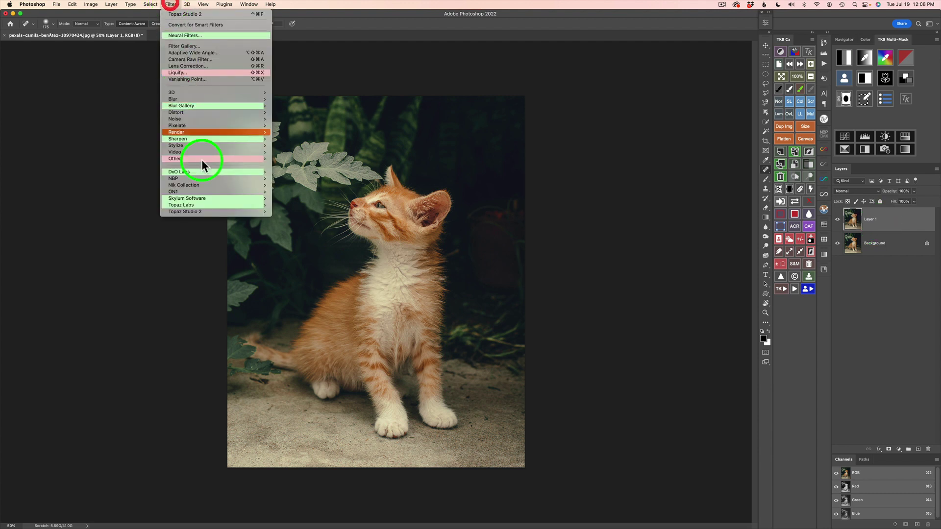
mouse_move(204, 211)
click(296, 212)
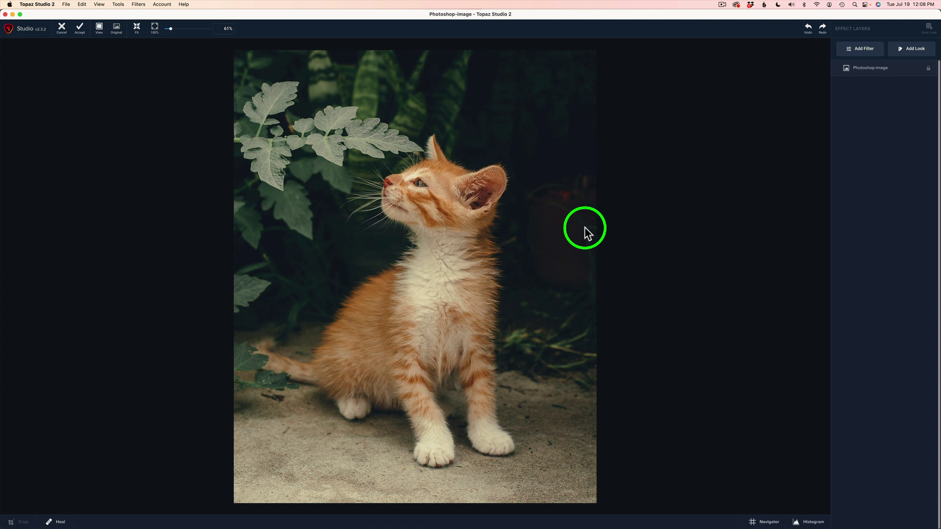
click(871, 53)
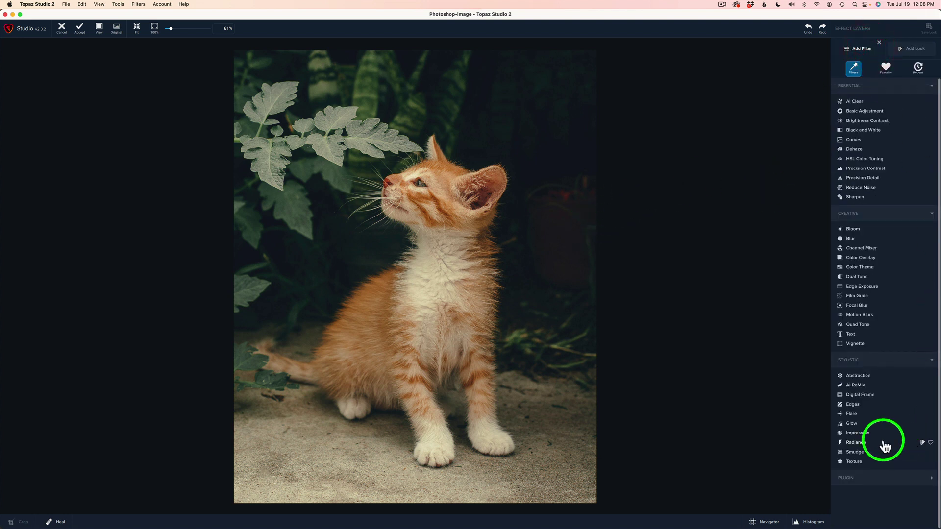
click(871, 432)
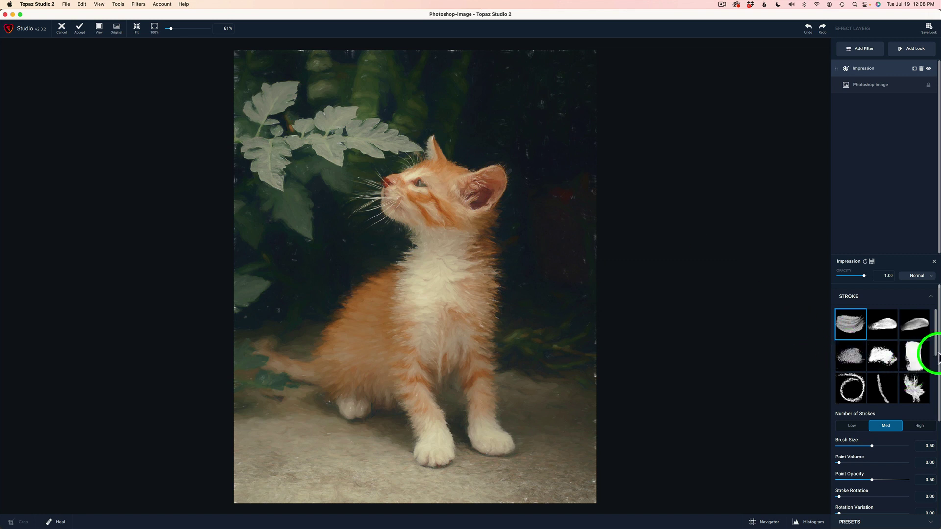
Adjust the Impression filter's Texture settings to clear the white specks along the picture's edges
drag(938, 356, 928, 483)
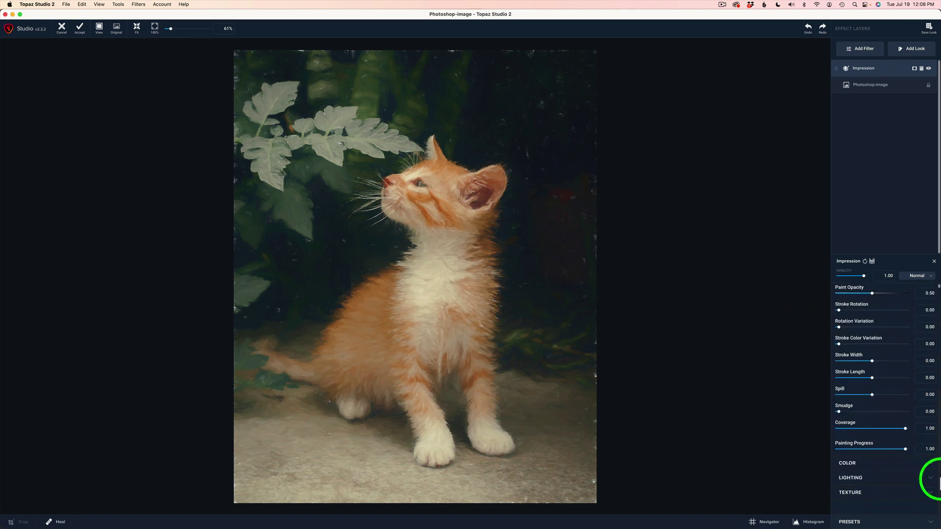
click(930, 492)
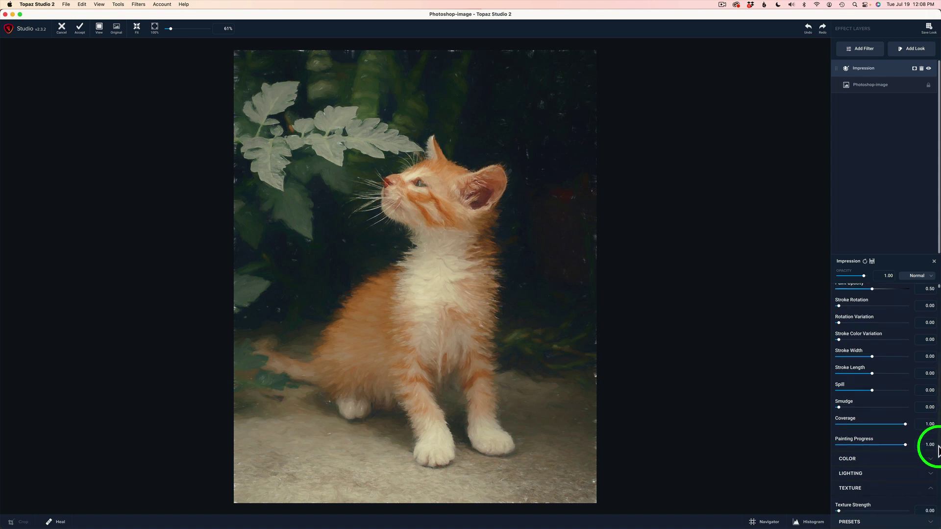
drag(938, 450, 927, 514)
click(916, 459)
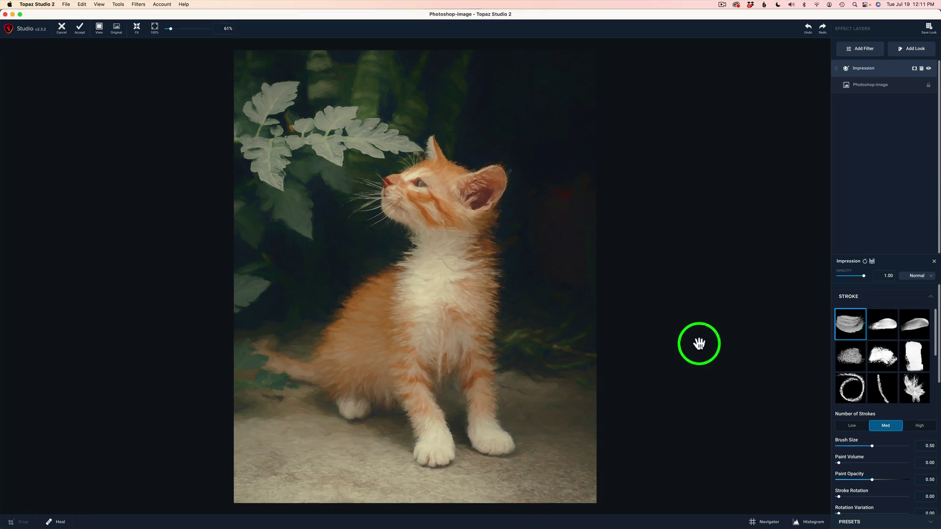
Compare the Impression effect with the original photo
click(505, 298)
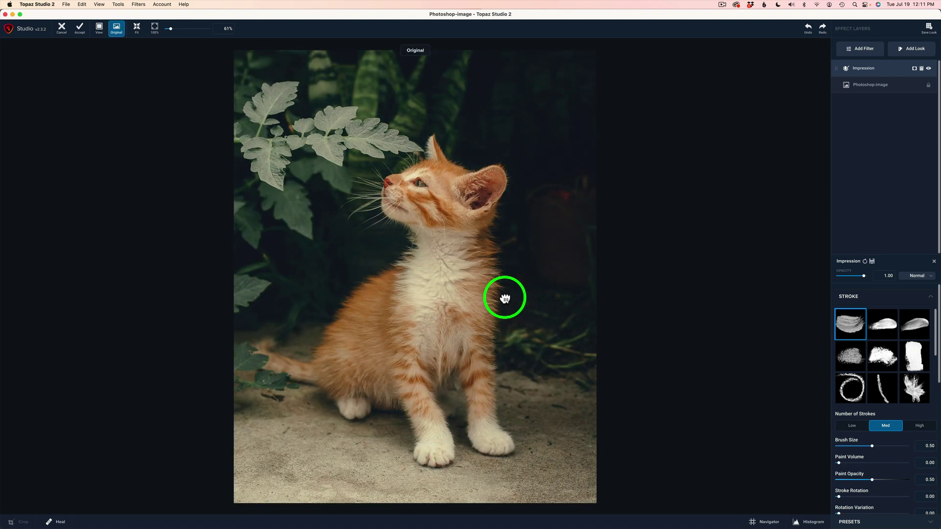
click(505, 298)
click(505, 298)
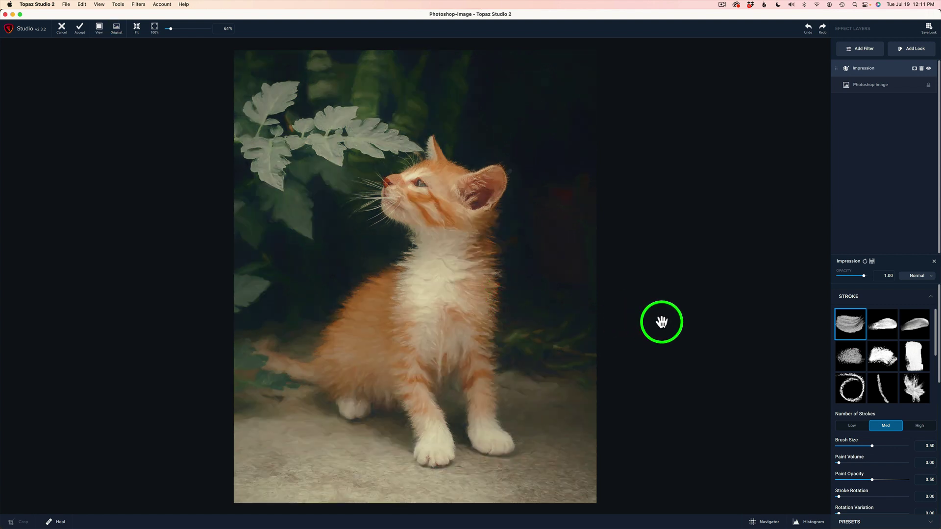
Try the different Impression stroke brushes on the kitten image and settle on the ring-shaped stroke
click(882, 327)
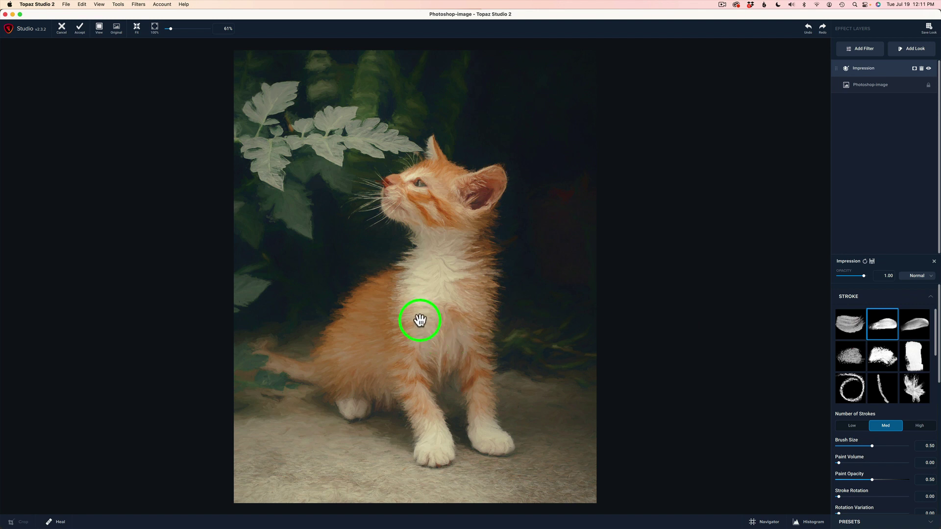
click(919, 329)
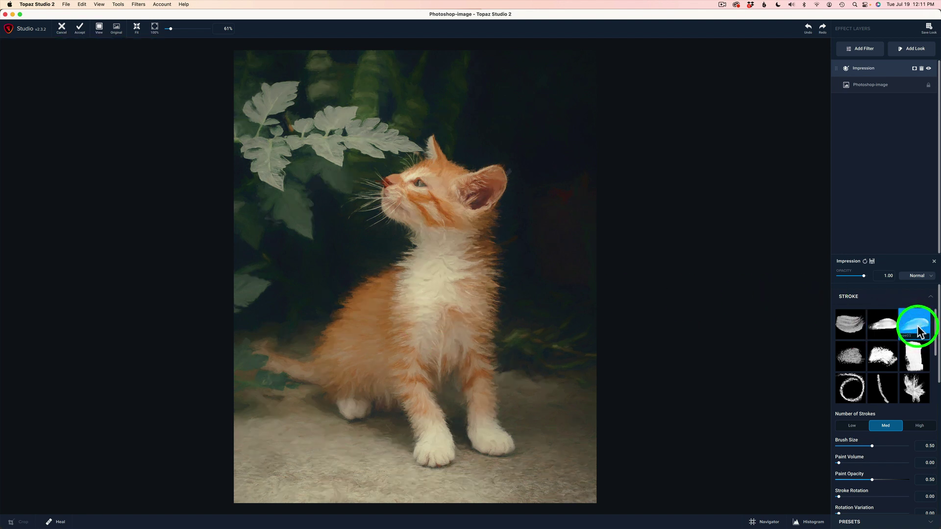
click(850, 353)
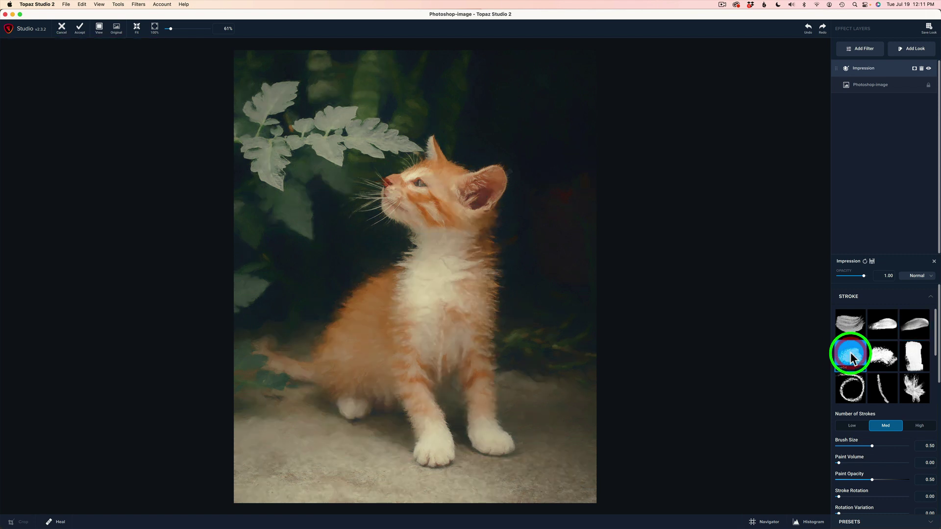
click(880, 363)
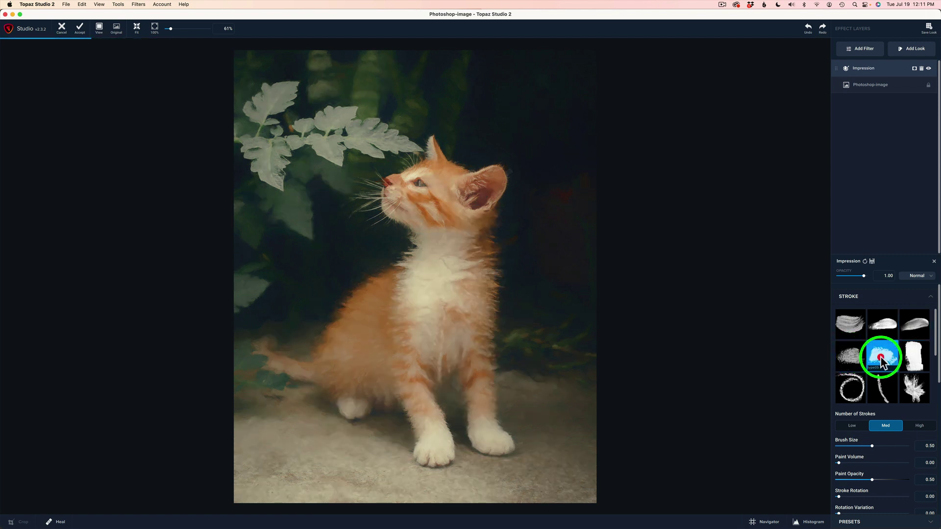
click(916, 357)
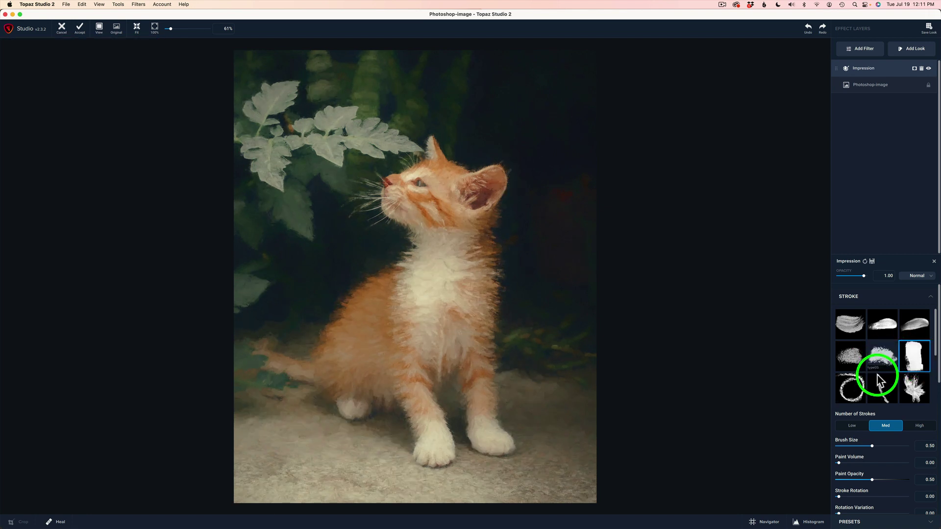
click(853, 390)
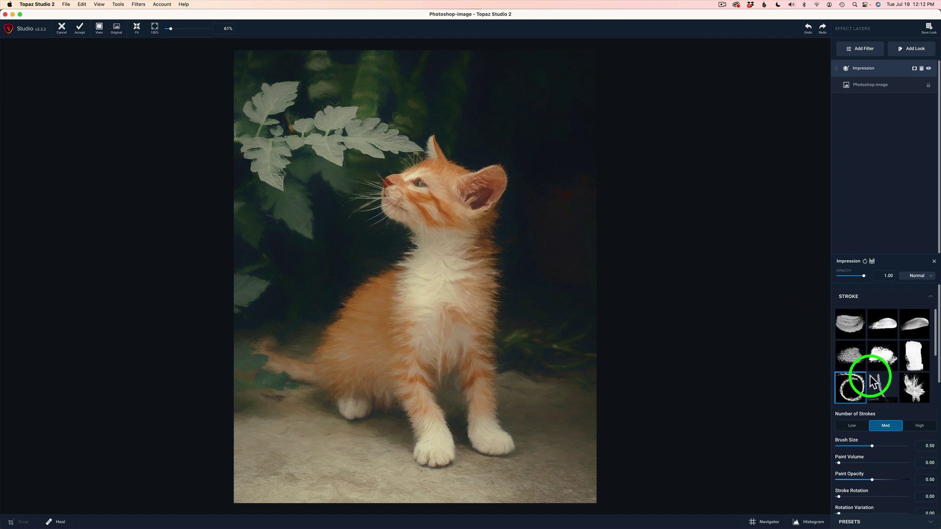
click(884, 329)
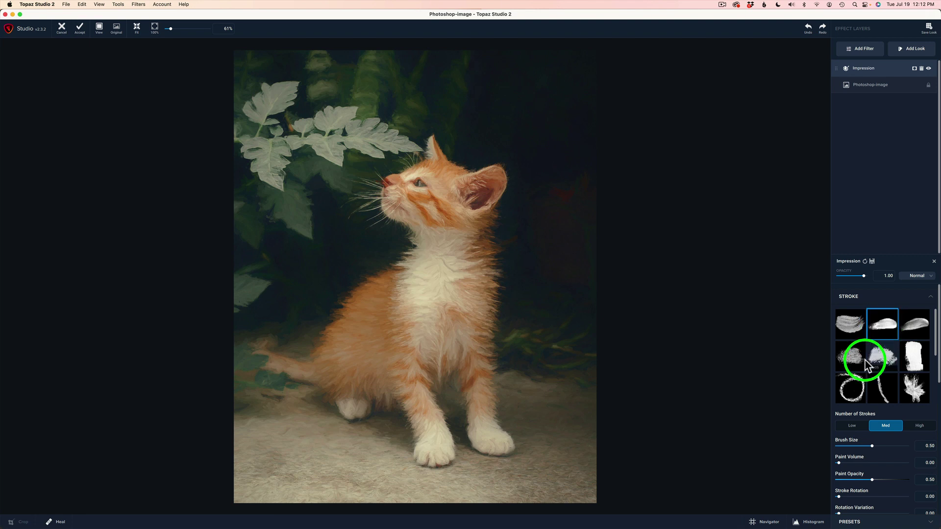
click(853, 387)
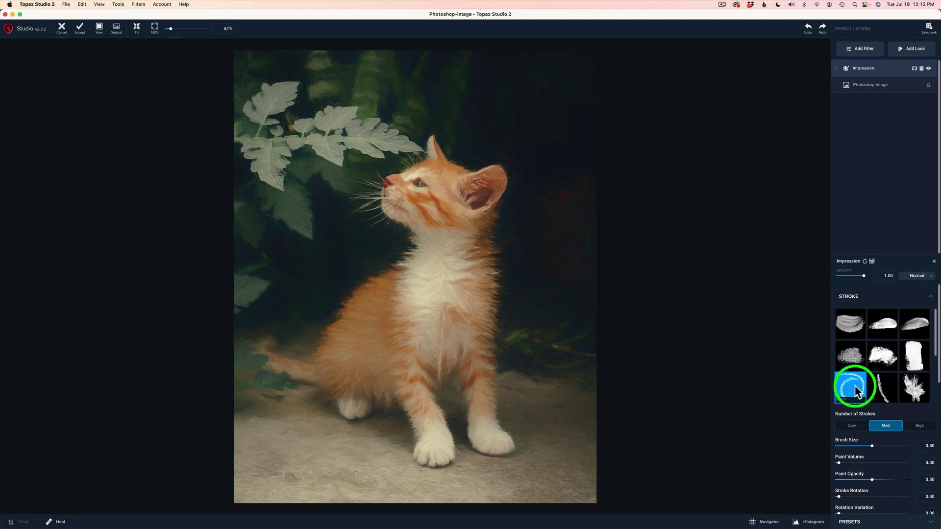
scroll(864, 388, down, 2)
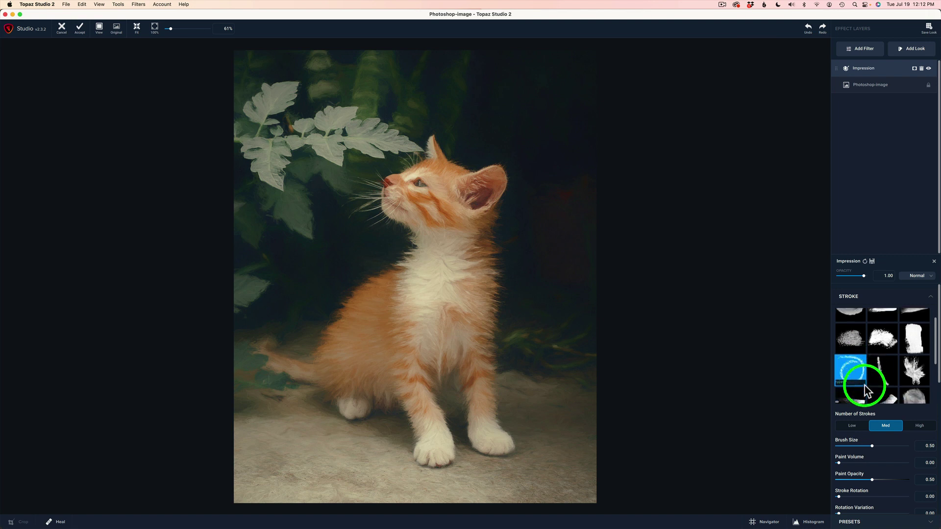
click(886, 362)
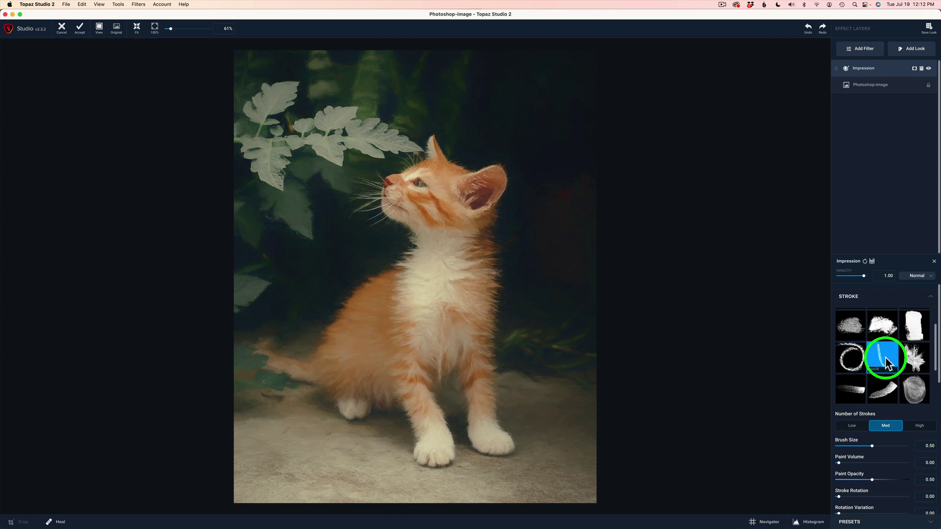
click(849, 359)
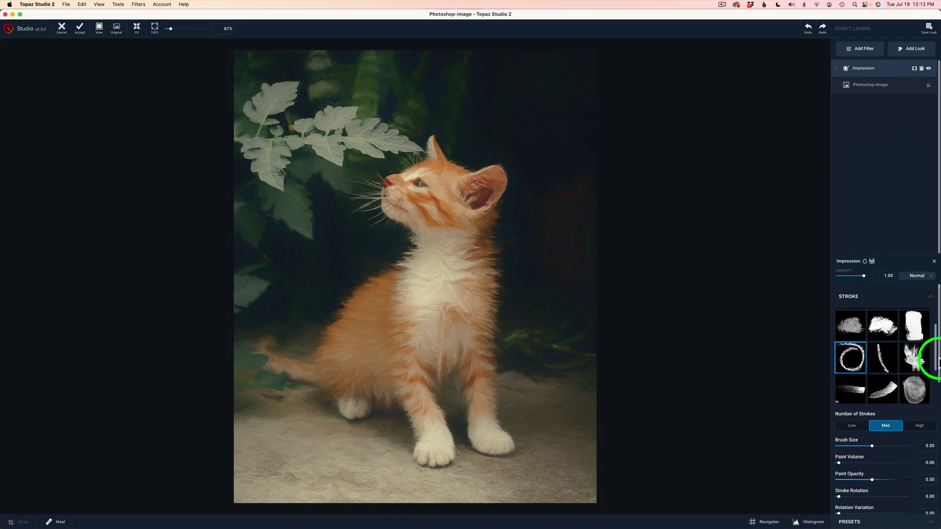
Compare the Low, Med and High options for Number of Strokes and set it to Low
scroll(938, 372, down, 1)
drag(939, 372, 937, 406)
click(885, 318)
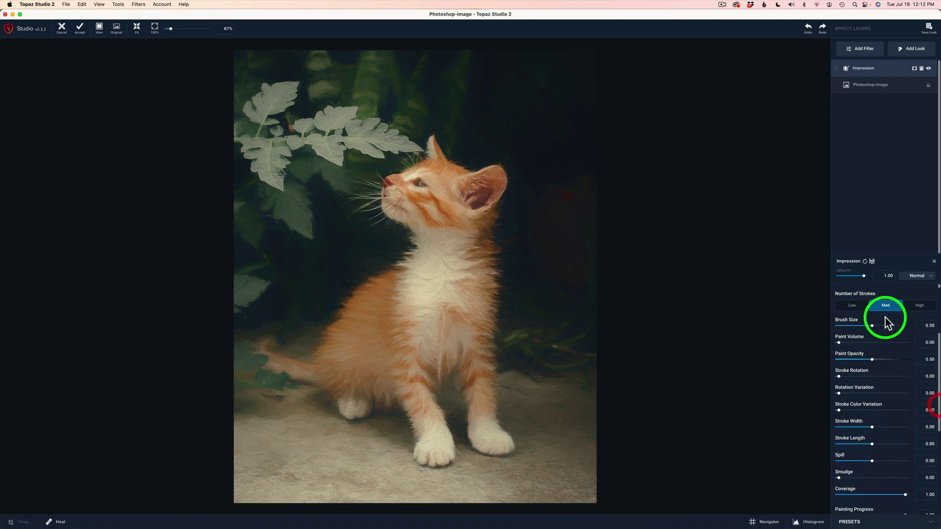
click(855, 308)
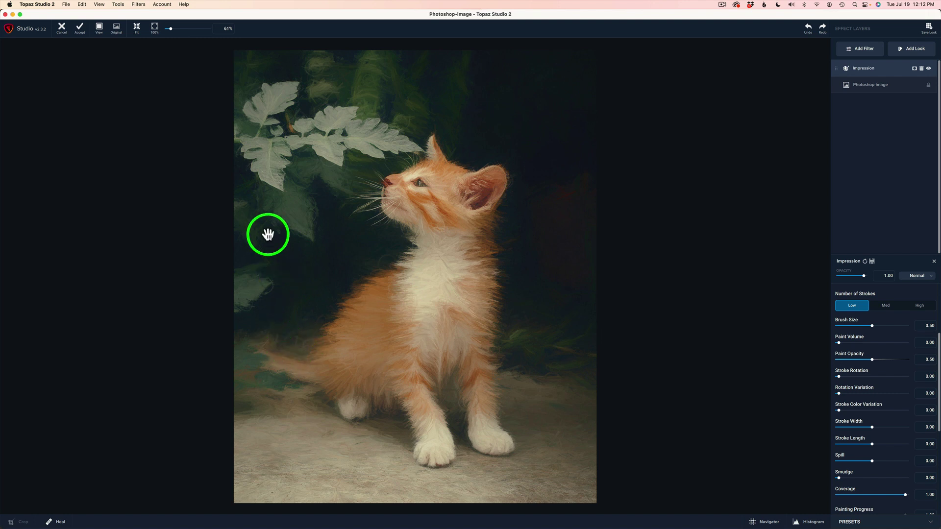
click(888, 307)
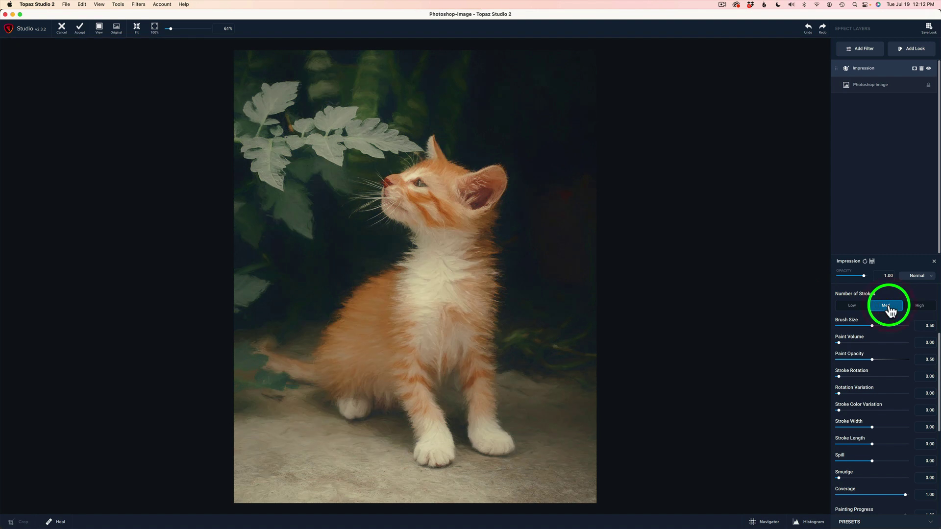
click(918, 311)
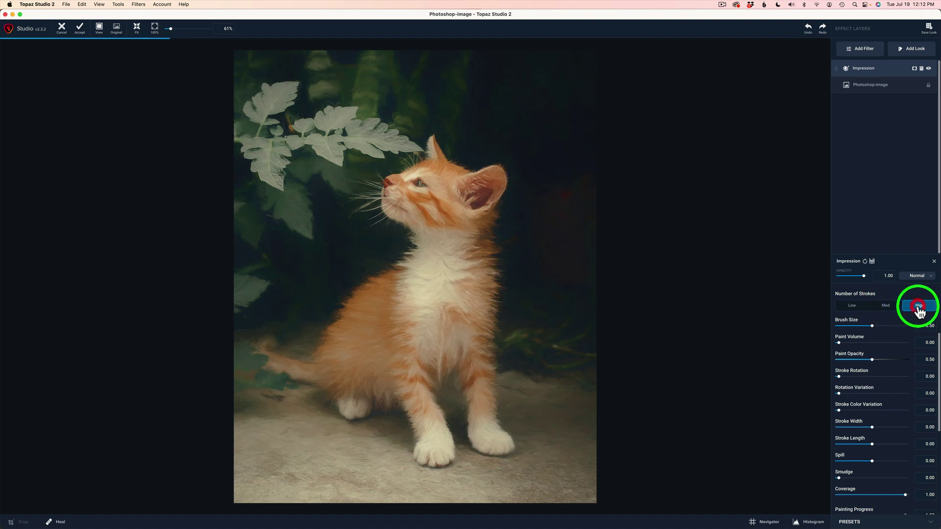
click(853, 308)
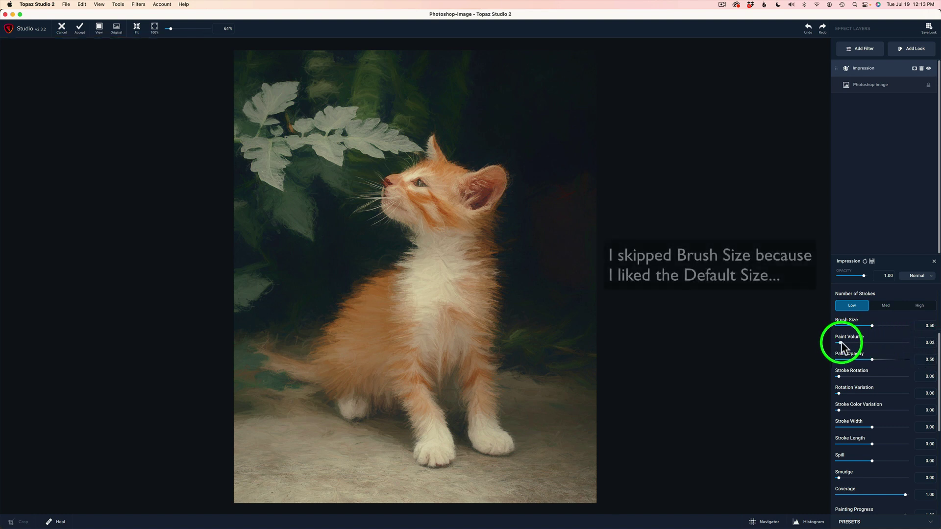
Set the Impression filter's Paint Volume to 0.00 and Paint Opacity to 0.40, and check the result against the original photo
mouse_move(839, 342)
mouse_down()
mouse_move(903, 350)
mouse_move(812, 346)
mouse_up()
mouse_move(870, 363)
mouse_down()
mouse_move(901, 361)
mouse_move(849, 358)
mouse_move(865, 359)
mouse_up()
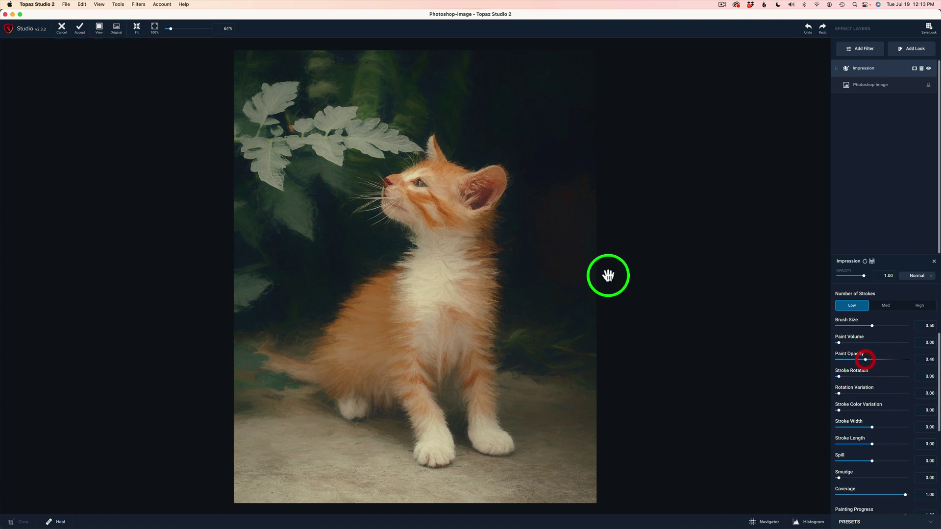
click(507, 264)
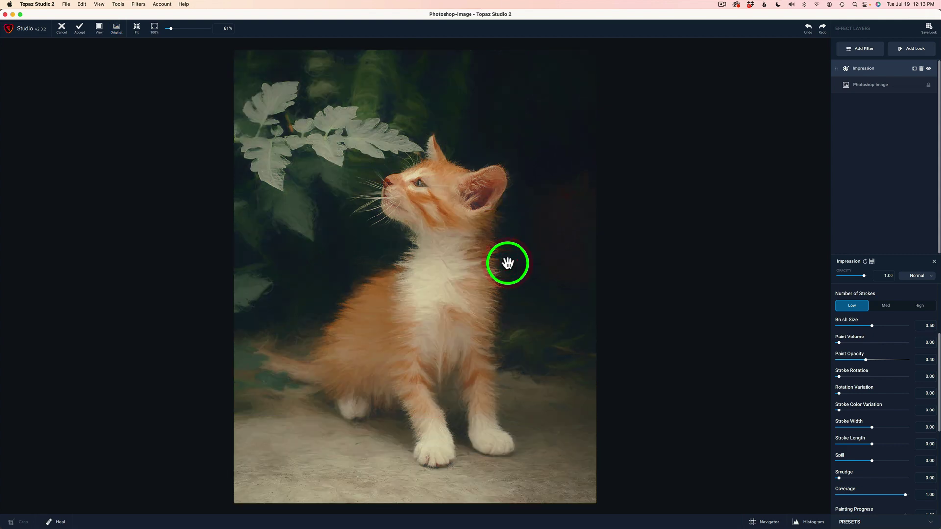
click(507, 263)
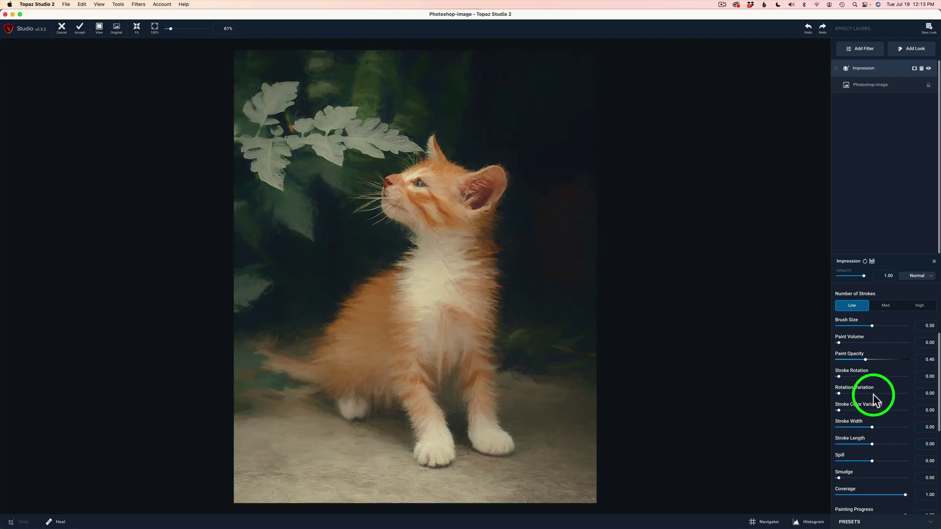
Try different Stroke Rotation amounts for the Impression strokes and settle on 0.16
click(839, 375)
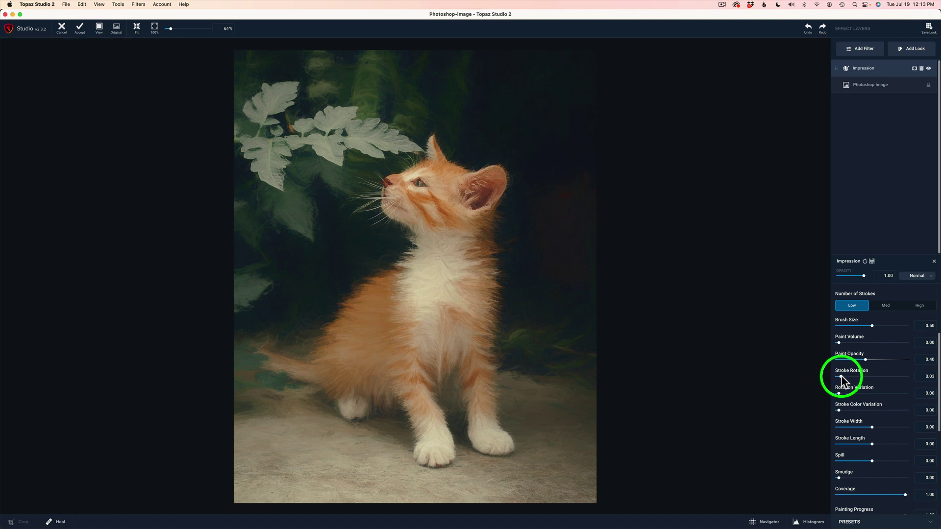
drag(840, 377, 854, 378)
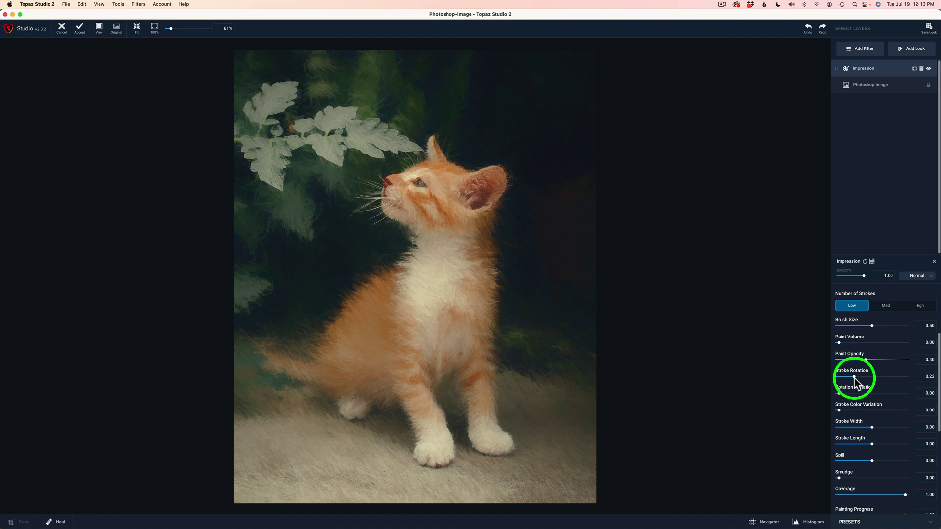
drag(853, 377, 826, 375)
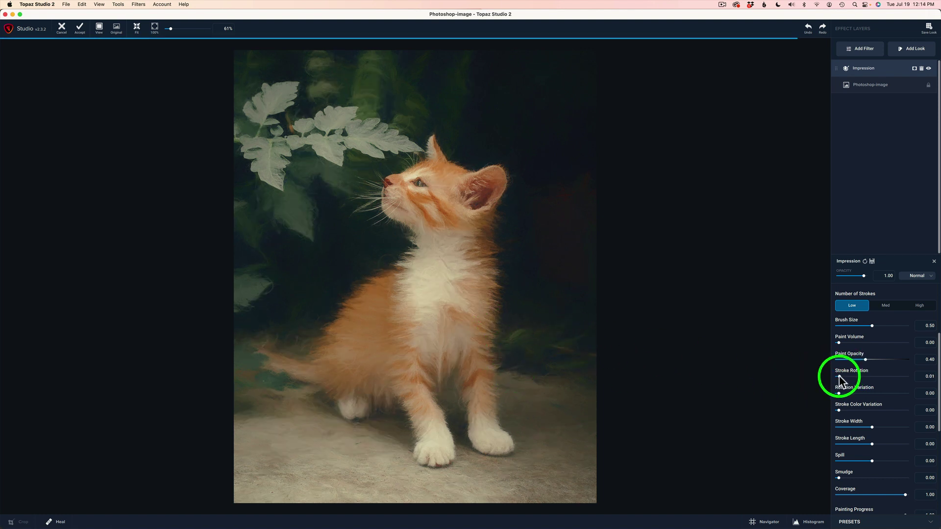
drag(839, 376, 850, 377)
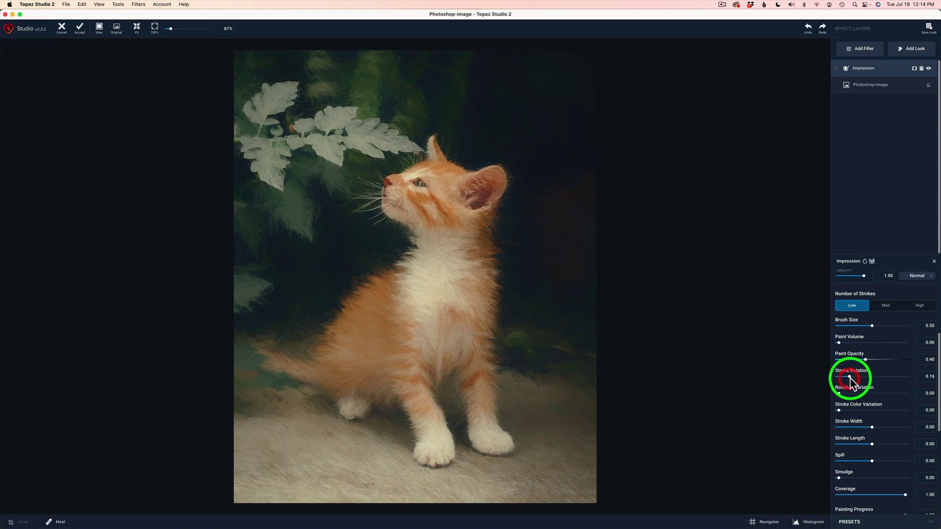
click(545, 316)
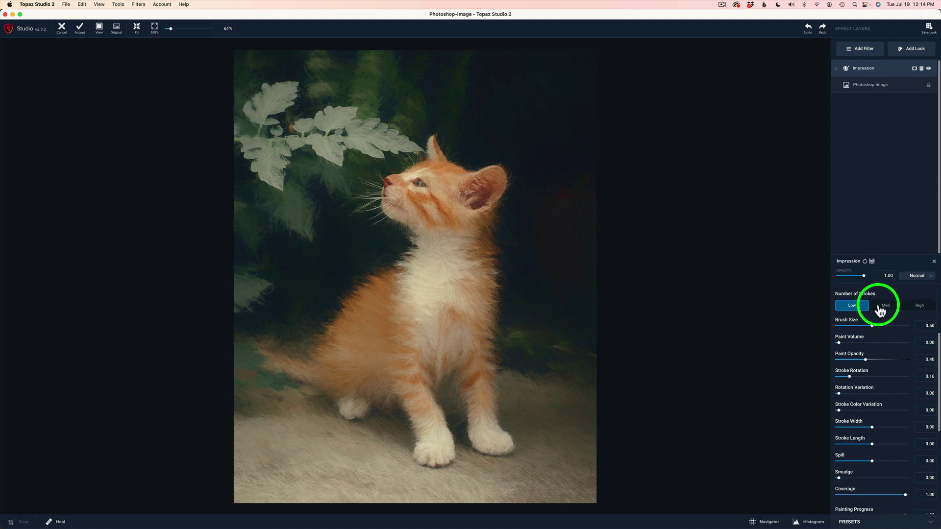
Keep Stroke Color Variation at 0.00, and set Stroke Width to -0.56 and Stroke Length to -0.24
drag(937, 362, 939, 390)
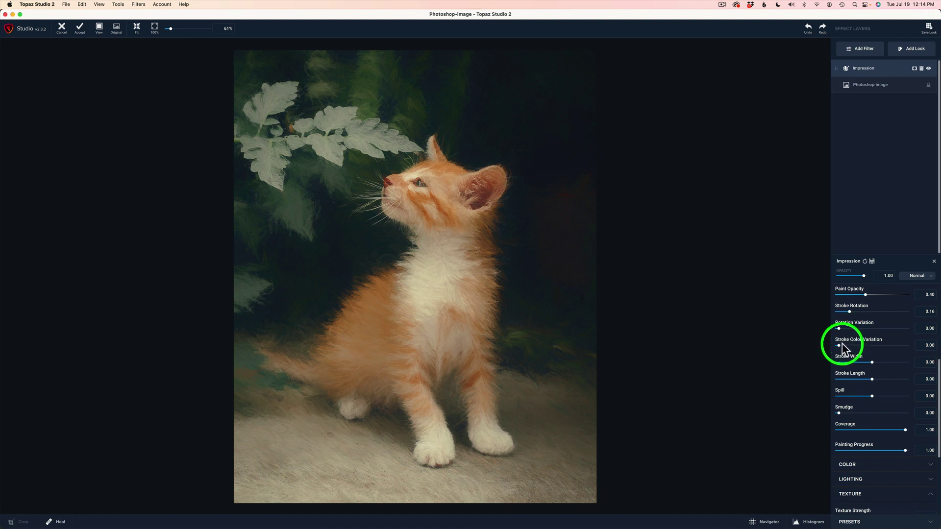
mouse_move(839, 344)
mouse_down()
mouse_move(905, 345)
mouse_move(792, 351)
mouse_move(804, 354)
mouse_up()
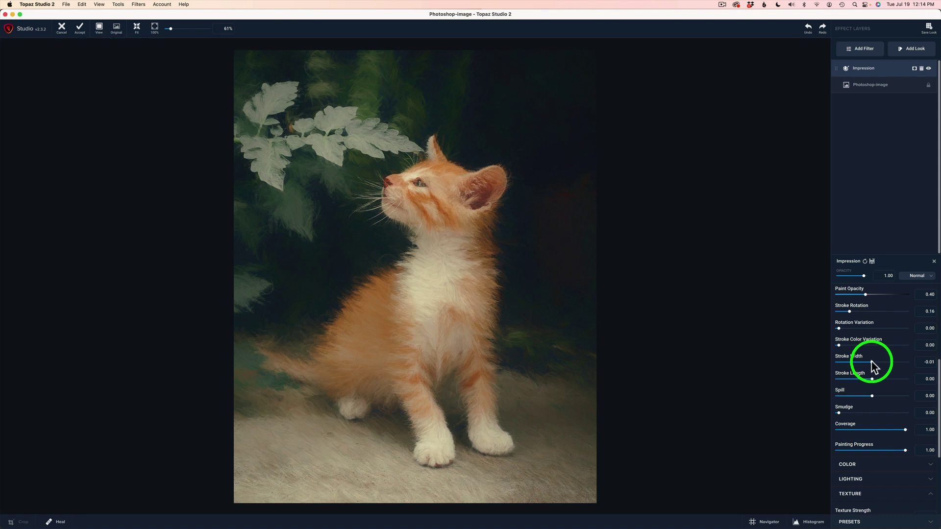
mouse_move(870, 362)
mouse_down()
mouse_move(896, 363)
mouse_move(841, 360)
mouse_move(853, 362)
mouse_up()
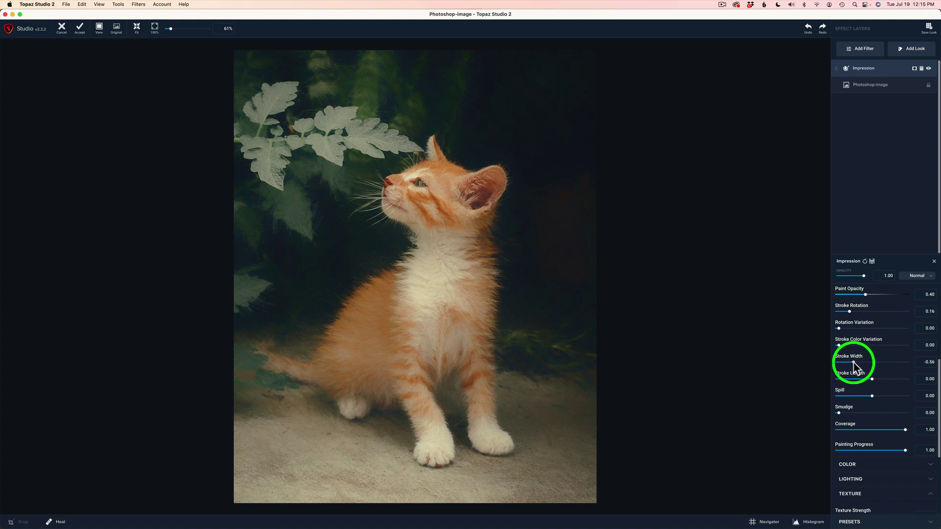
mouse_move(873, 379)
mouse_down()
mouse_move(909, 381)
mouse_move(846, 381)
mouse_move(871, 380)
mouse_move(864, 379)
mouse_up()
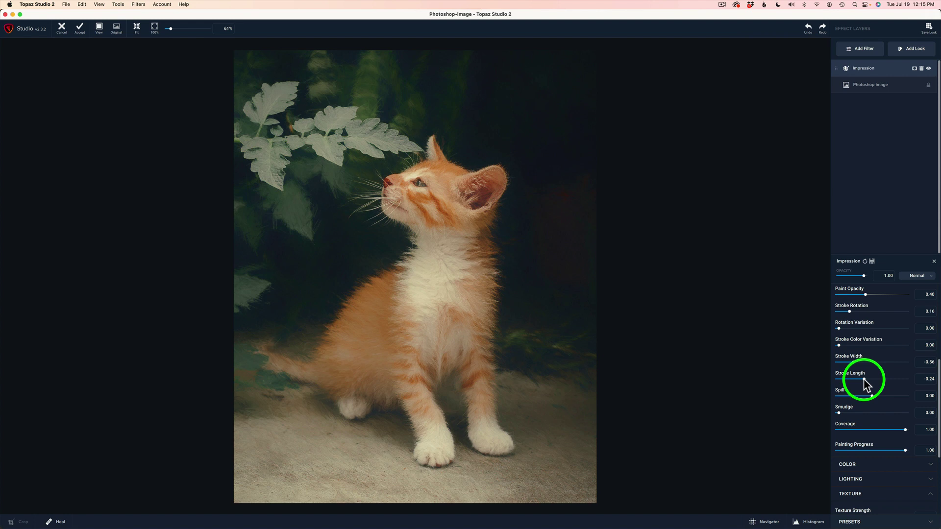
click(863, 378)
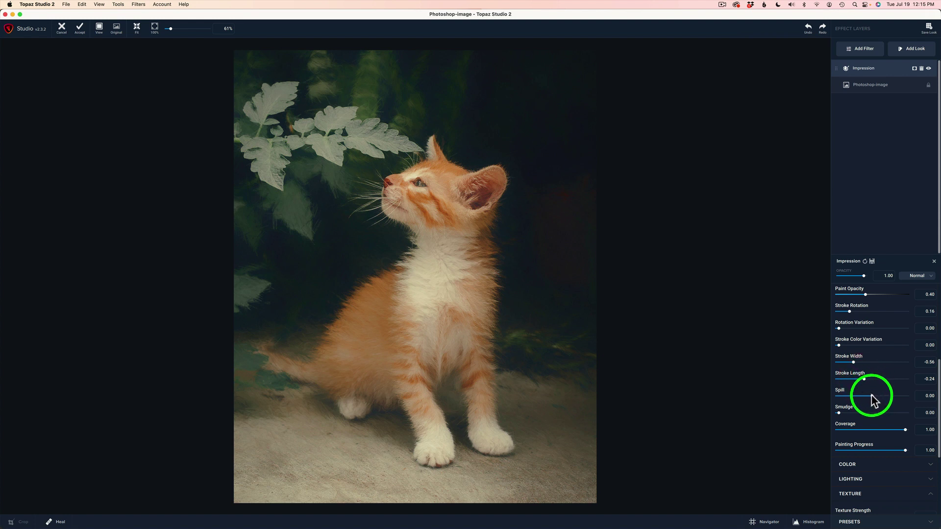
Try Spill at 1.00 and settle on a Spill of -0.38 to keep the kitten's edges tidy
drag(872, 397, 905, 397)
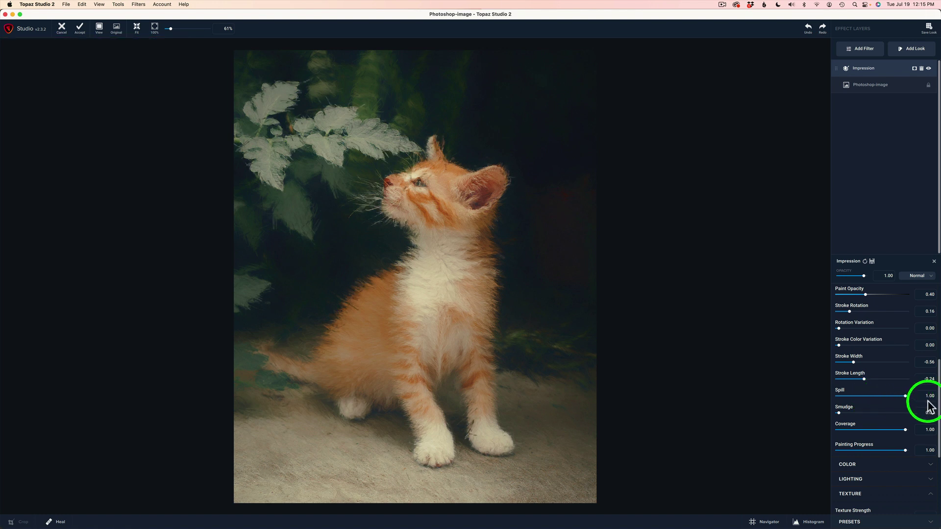
double_click(842, 395)
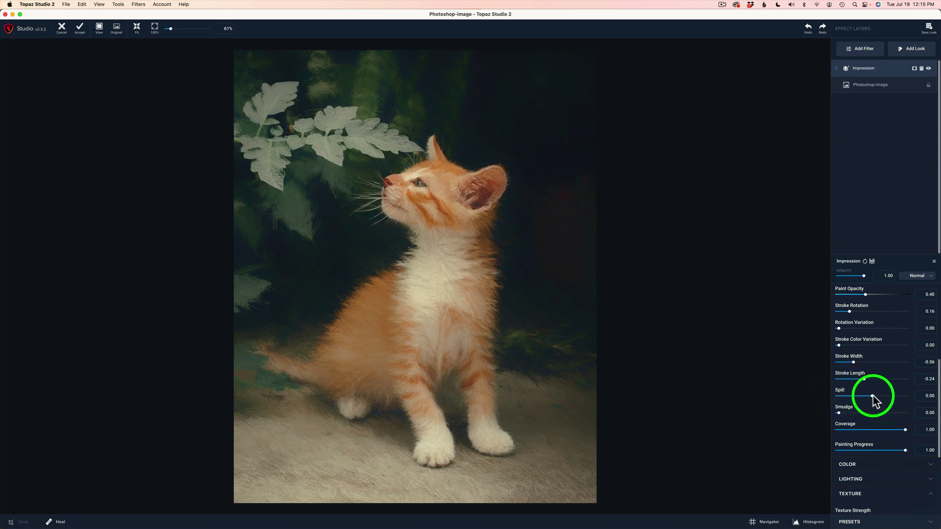
drag(871, 399, 860, 400)
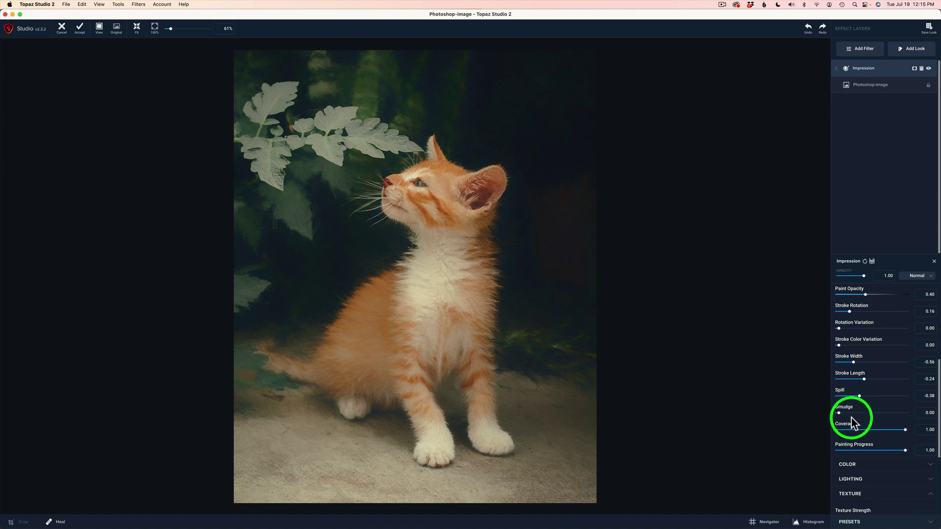
Try Smudge at 0.56, return it to 0.00, and set Painting Progress to 0.91
drag(838, 413, 875, 414)
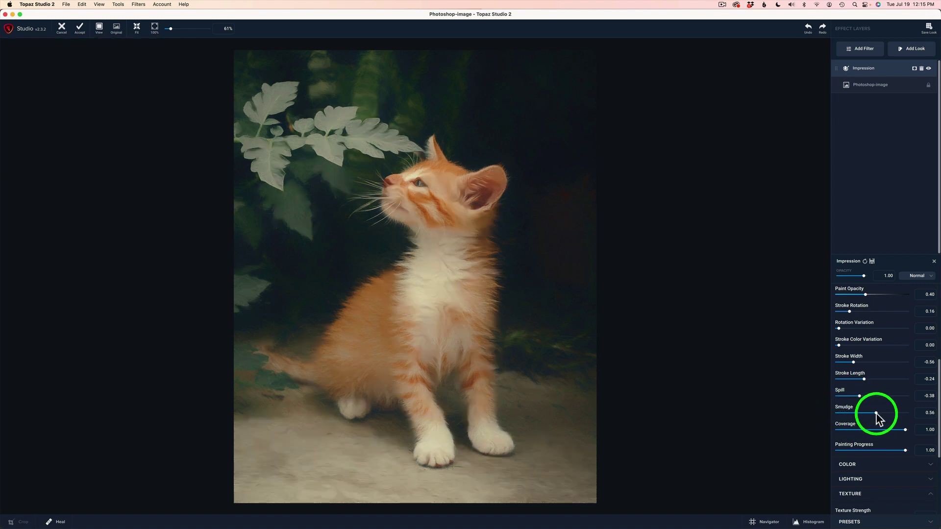
drag(876, 413, 812, 413)
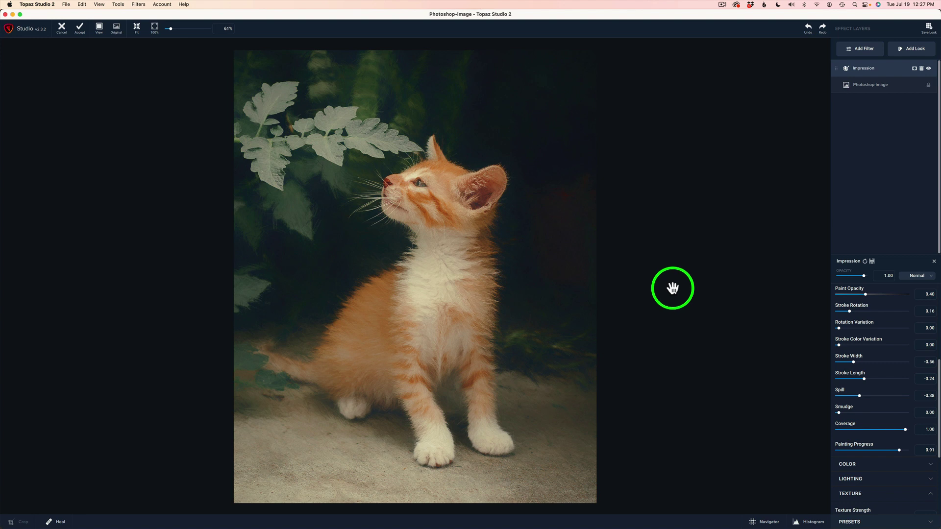
click(662, 284)
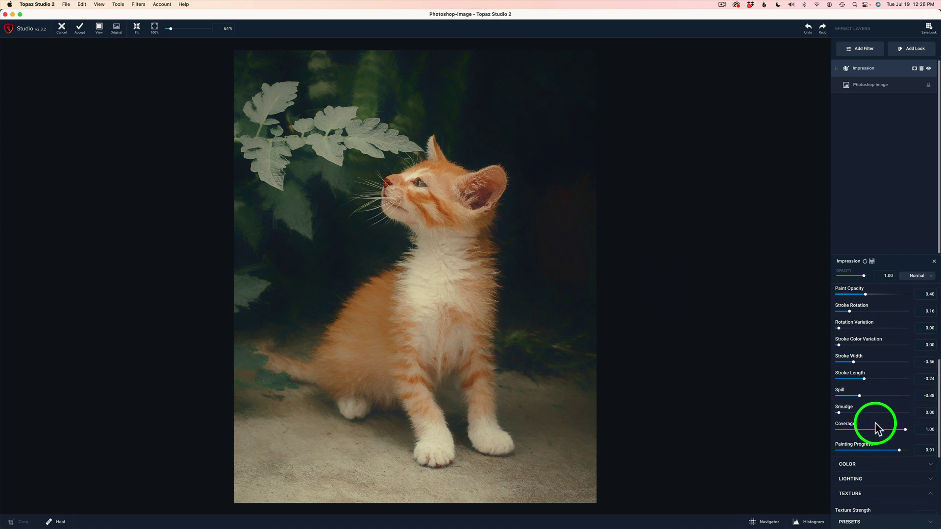
scroll(931, 439, down, 3)
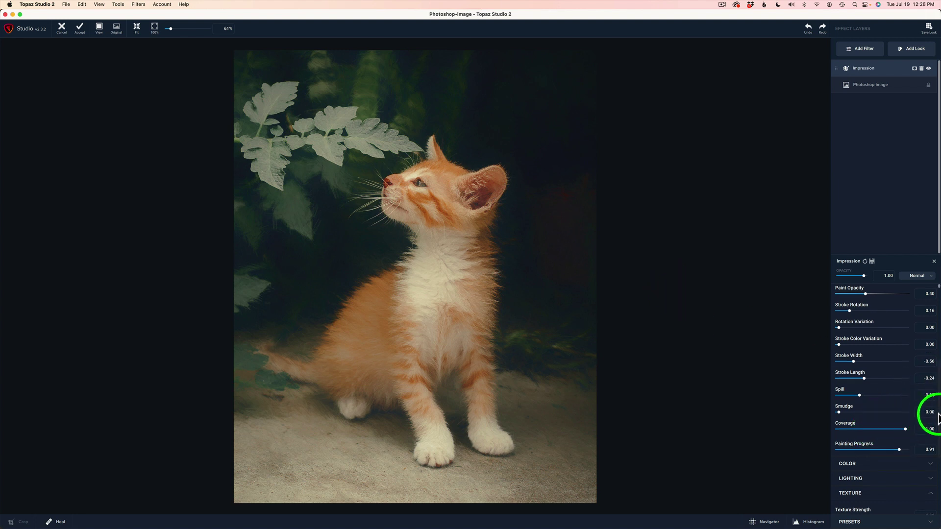
scroll(937, 444, down, 4)
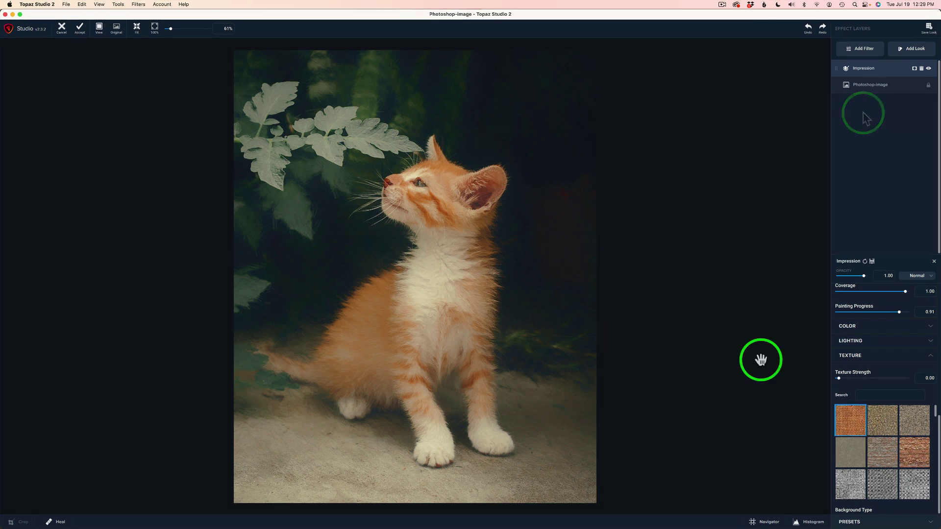
Add a Precision Contrast filter above Impression and set its Low contrast to 0.45 and Medium contrast to 0.48
click(868, 50)
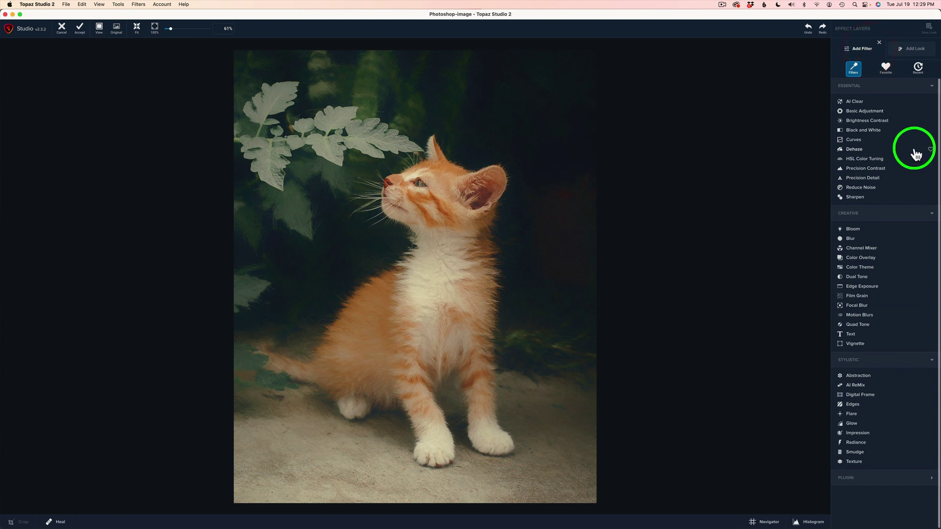
click(870, 169)
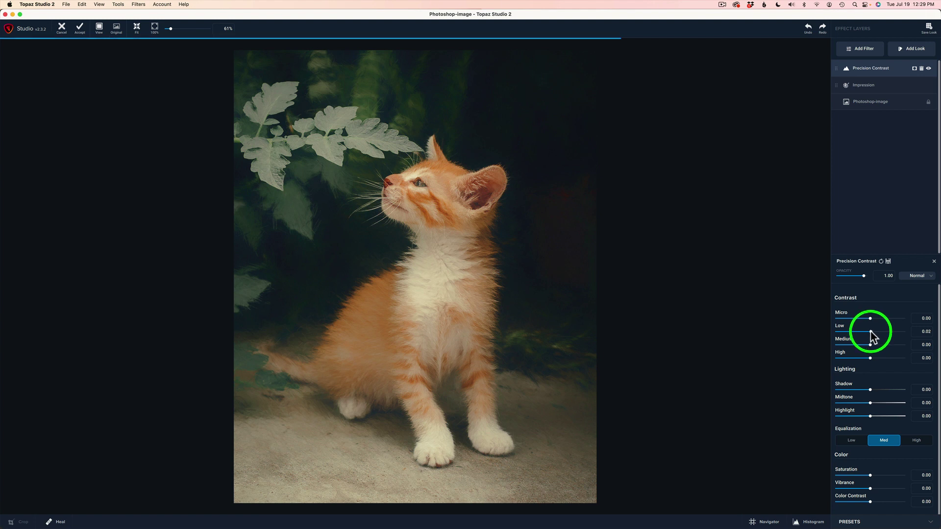
drag(871, 331, 904, 334)
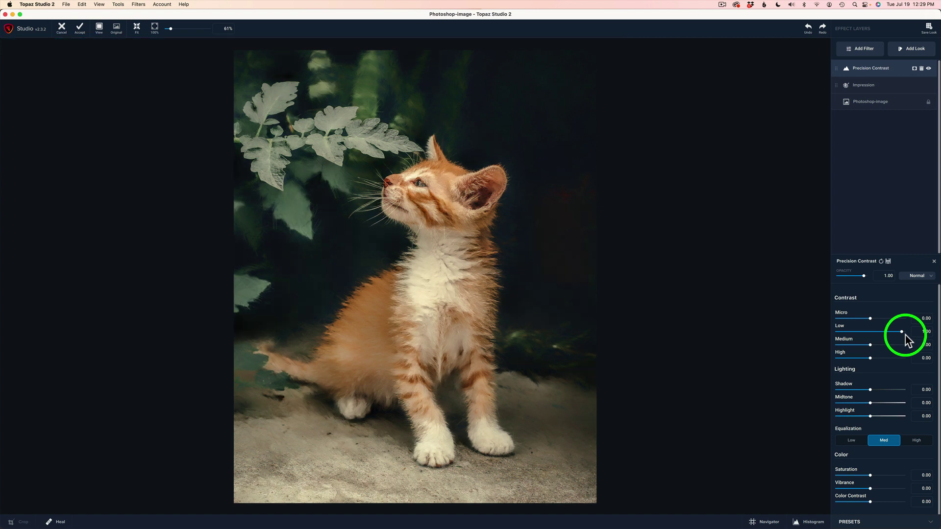
drag(905, 334, 884, 344)
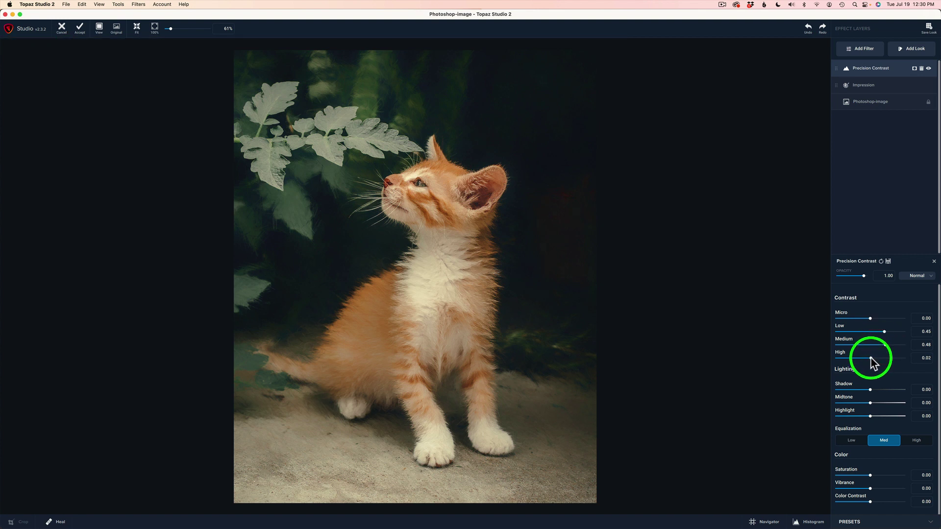
Try several High contrast amounts in the Precision Contrast filter and settle on 0.73
drag(870, 358, 895, 365)
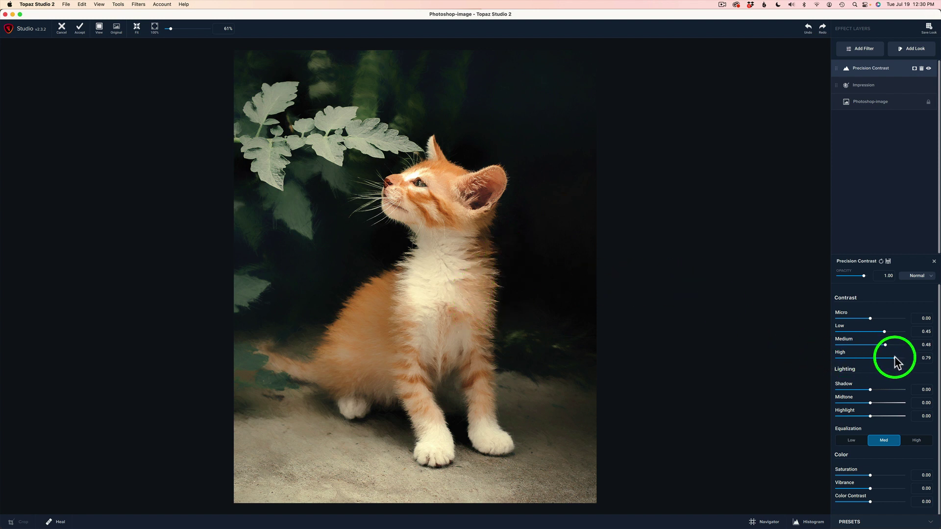
drag(893, 357, 875, 353)
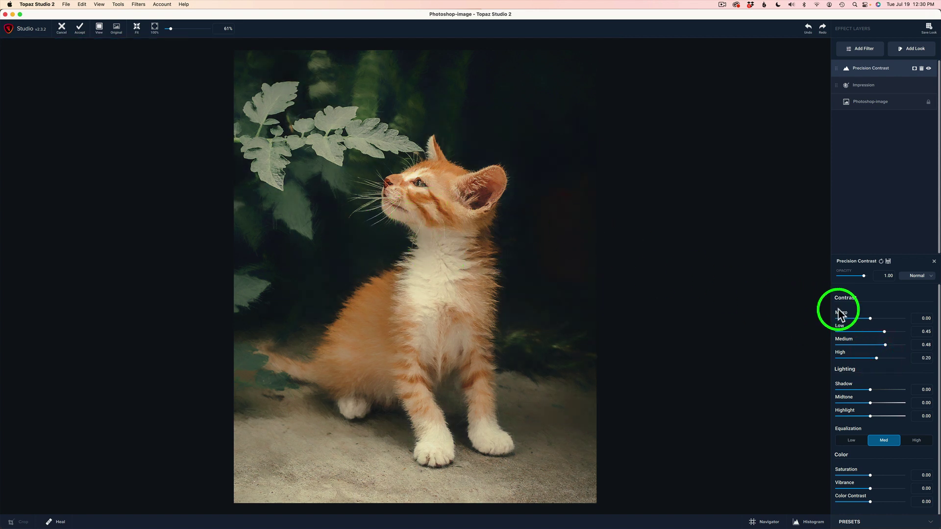
drag(876, 362, 893, 359)
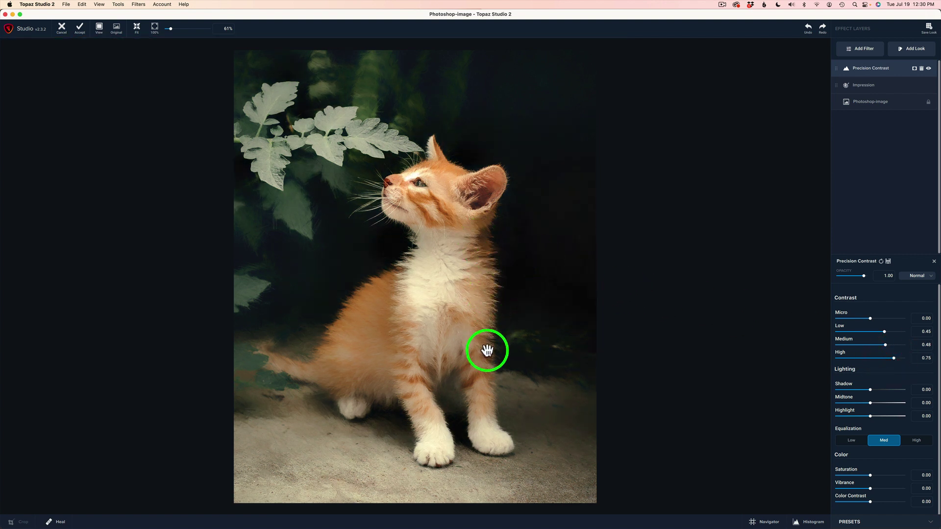
click(893, 358)
drag(892, 358, 893, 358)
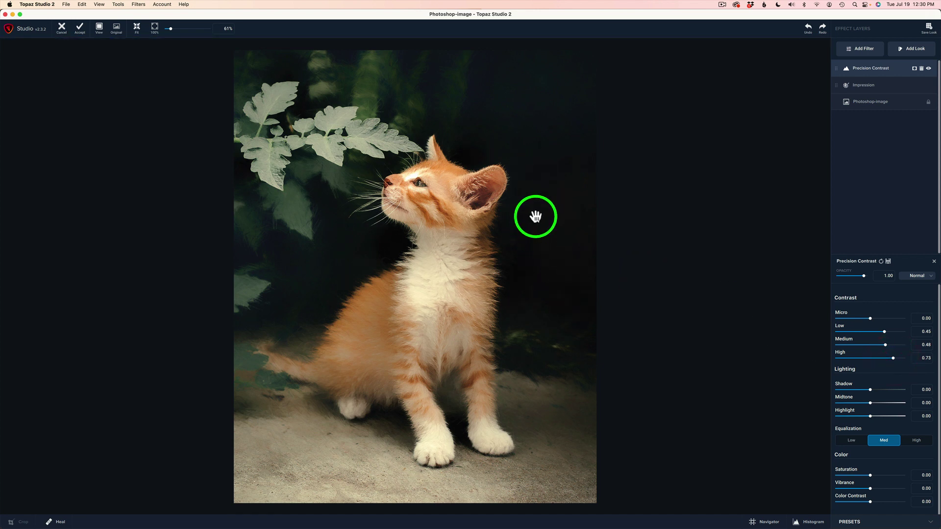
Compare the picture with and without the Precision Contrast effect and reopen that filter's settings
click(928, 69)
click(928, 69)
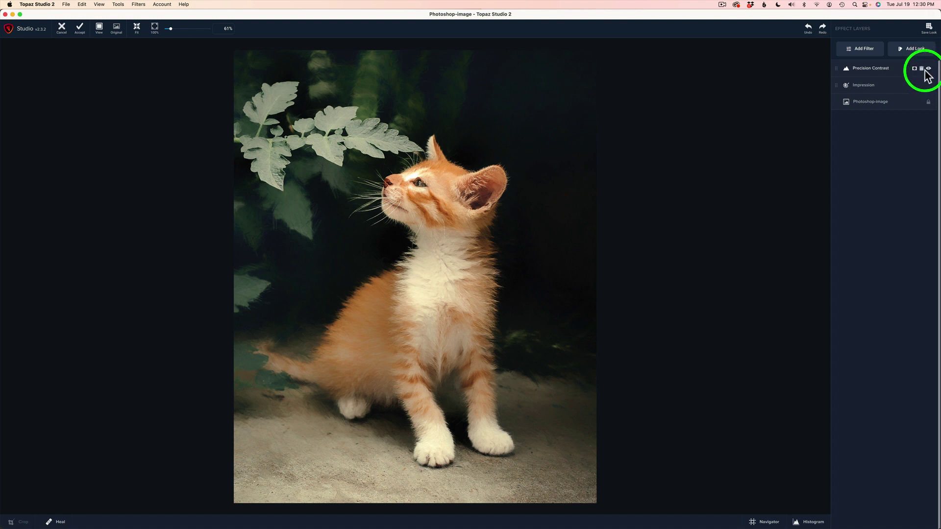
click(877, 69)
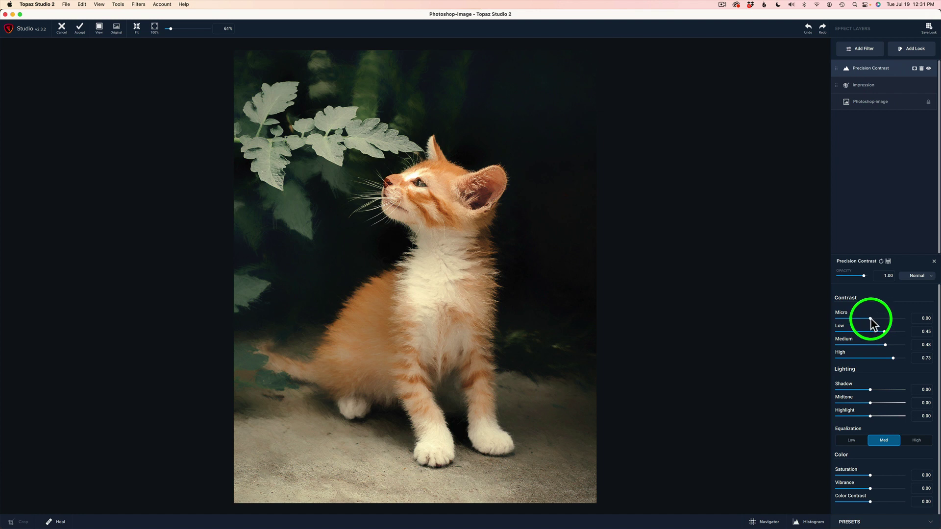
Try raised and lowered Micro contrast values in the Precision Contrast filter and reset Micro to 0.00
mouse_move(870, 319)
mouse_down()
mouse_move(891, 321)
mouse_move(875, 319)
mouse_up()
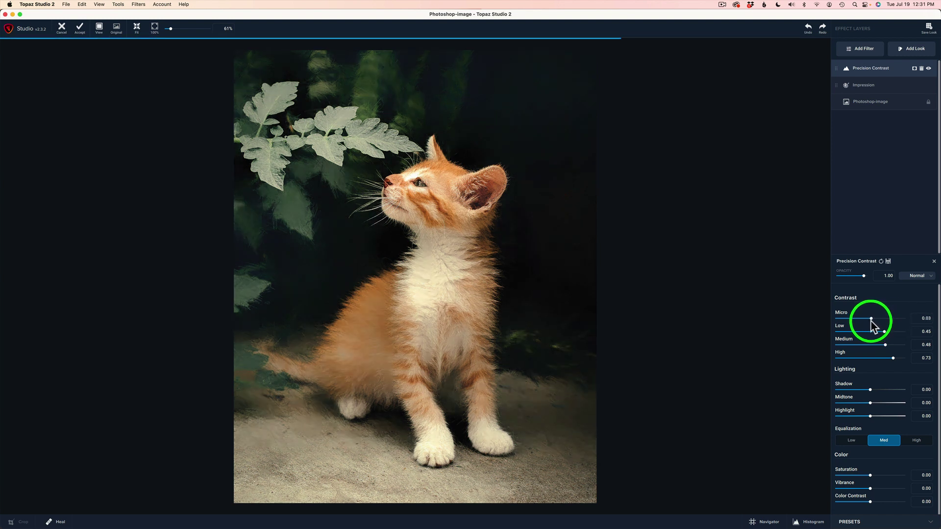
drag(875, 319, 853, 319)
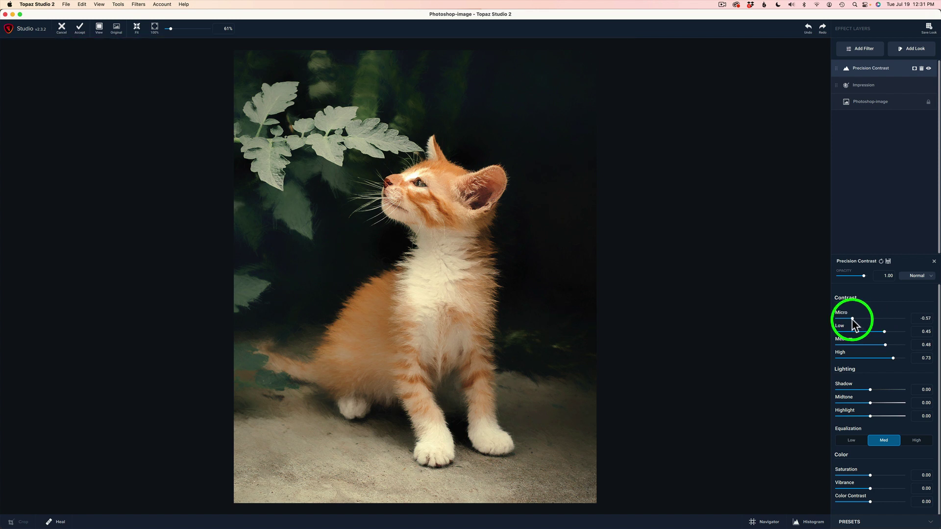
drag(853, 319, 863, 319)
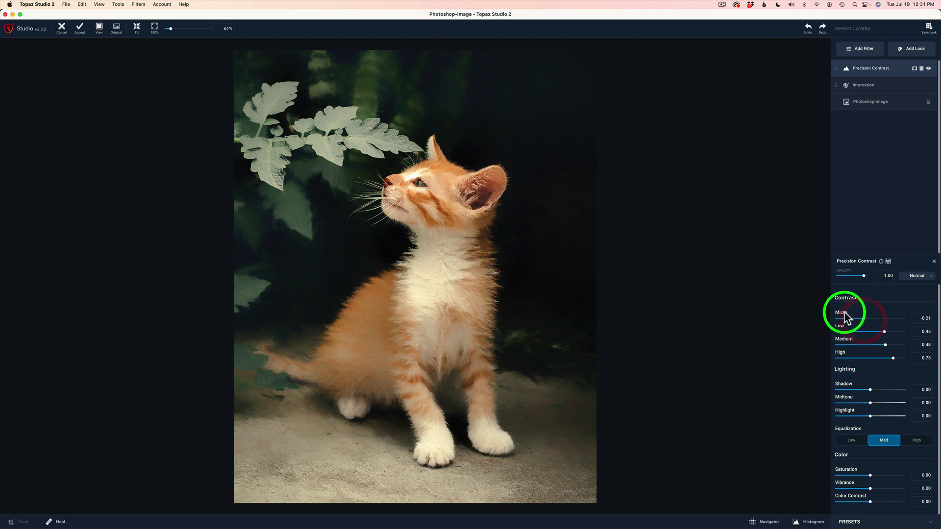
double_click(844, 316)
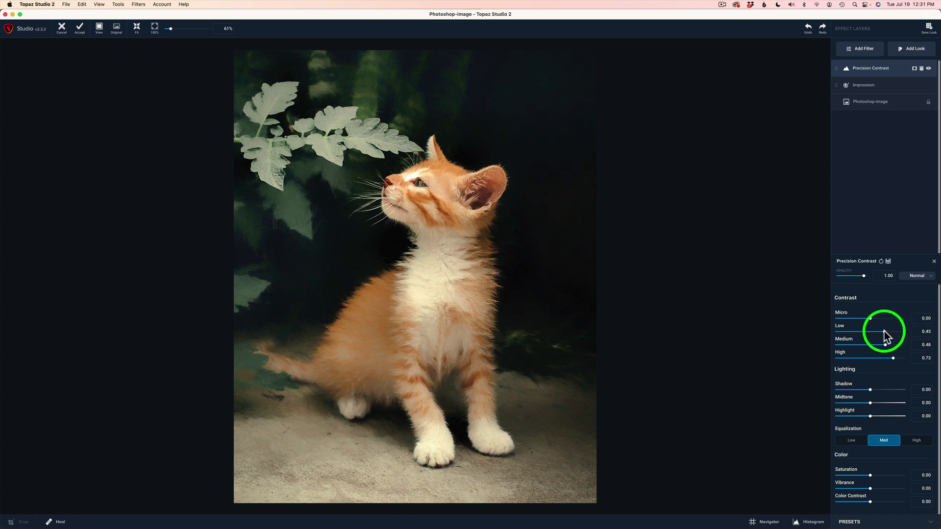
Raise the Low contrast of the Precision Contrast filter to 0.56
drag(883, 331, 888, 332)
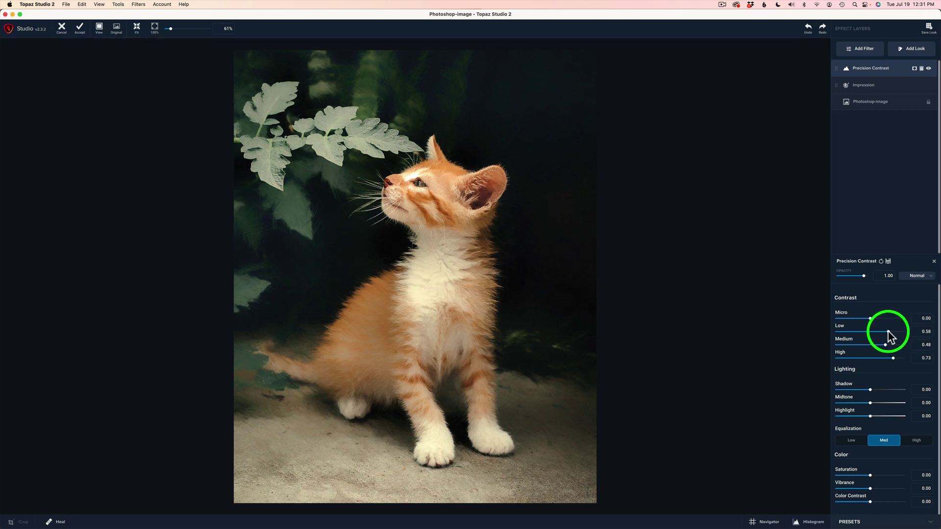
drag(887, 332, 887, 331)
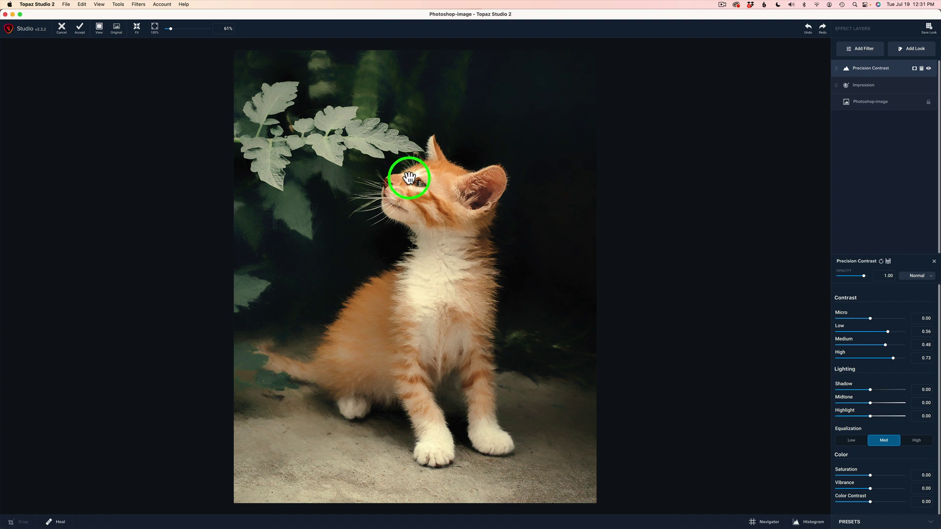
Add a mask to the Precision Contrast filter and paint out the effect around the kitten's eye with a black brush at radius 0.10
click(914, 69)
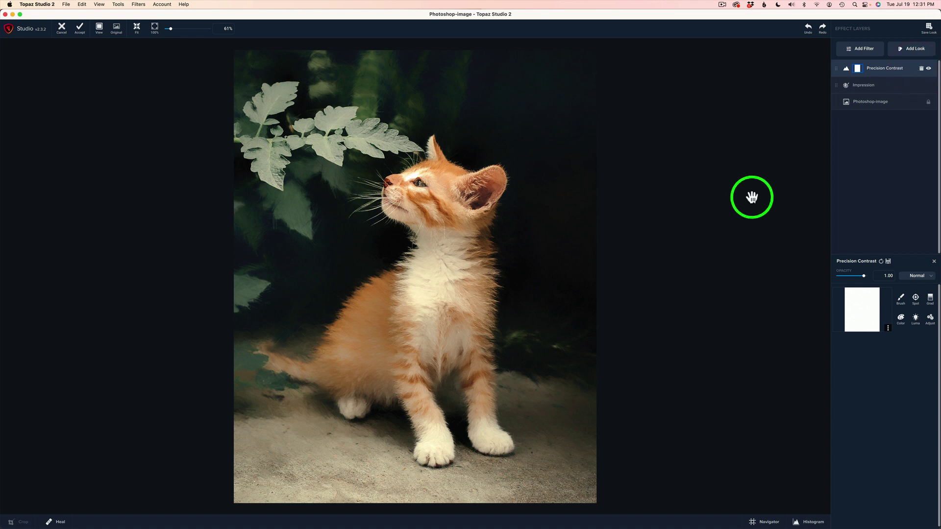
click(900, 299)
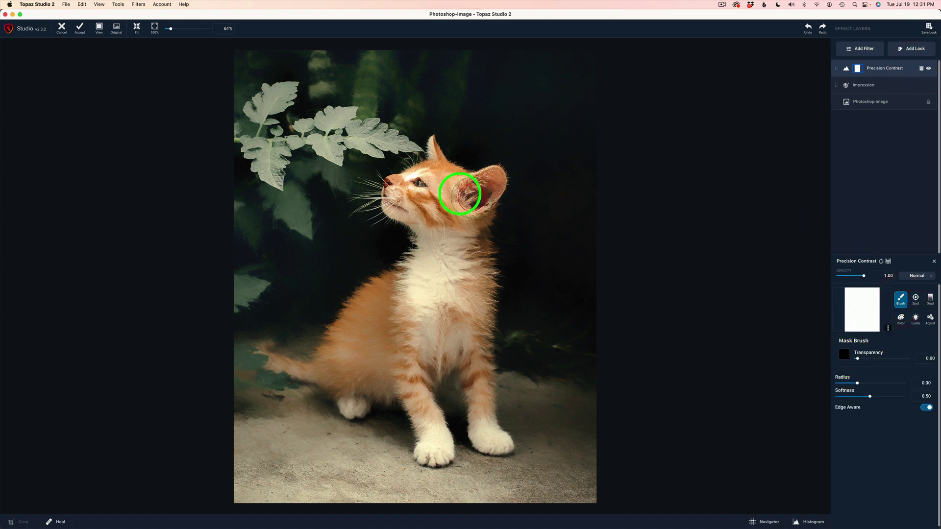
drag(858, 382, 844, 381)
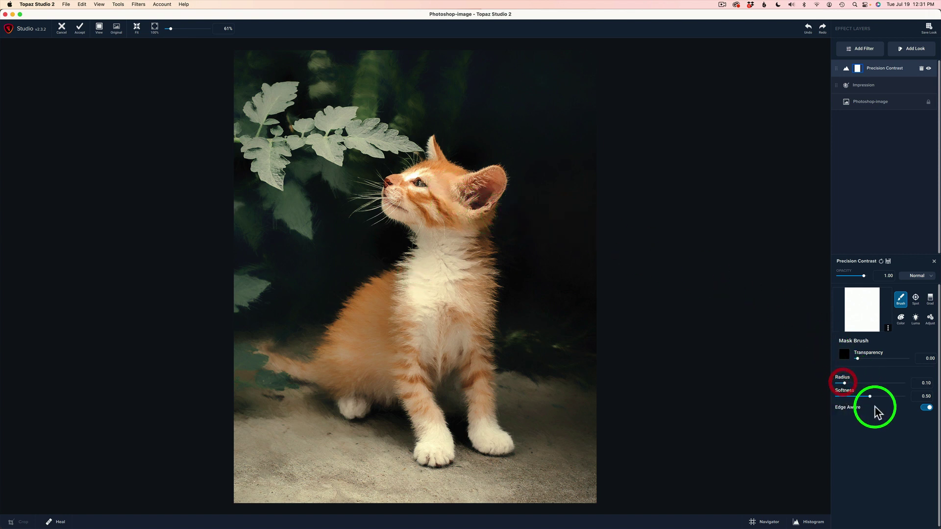
mouse_move(419, 179)
mouse_down()
mouse_move(409, 176)
mouse_move(419, 172)
mouse_move(407, 176)
mouse_move(425, 173)
mouse_move(403, 174)
mouse_move(438, 170)
mouse_move(447, 185)
mouse_move(425, 178)
mouse_move(434, 188)
mouse_up()
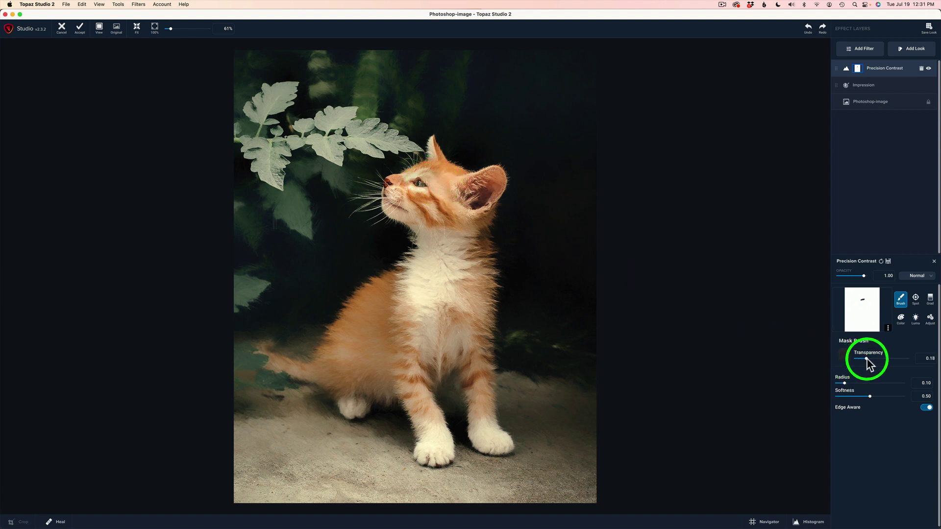
Blend the mask on the fur above the kitten's eye with brush strokes at 0.33 and 0.58 transparency
drag(870, 359, 873, 358)
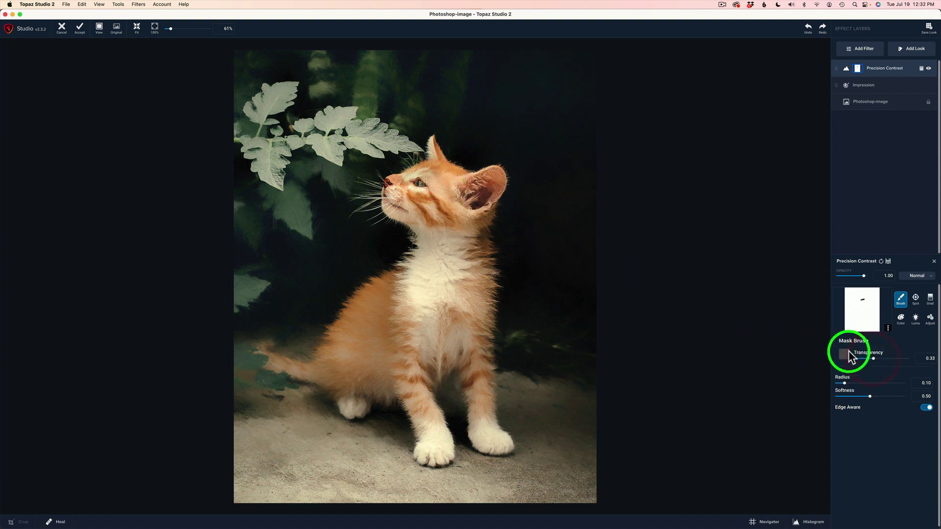
mouse_move(428, 171)
mouse_down()
mouse_move(428, 164)
mouse_move(410, 168)
mouse_move(414, 175)
mouse_up()
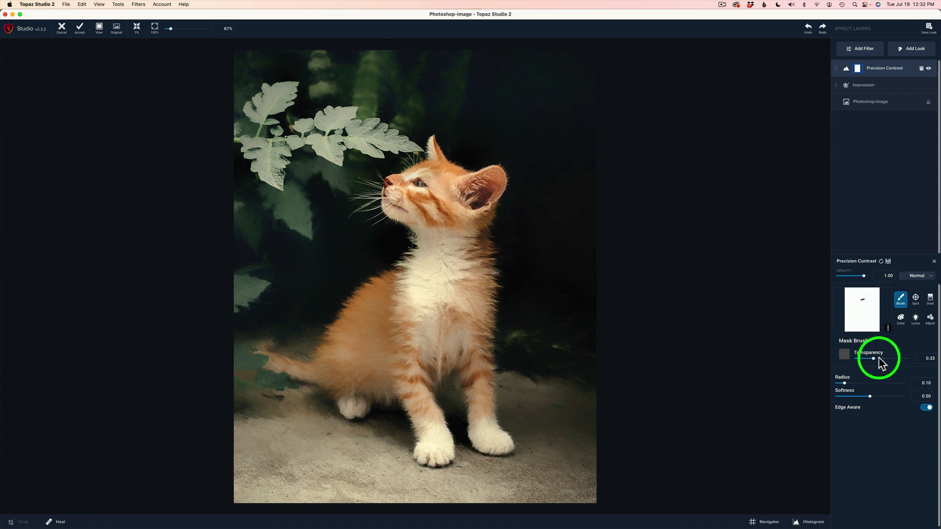
drag(877, 359, 885, 359)
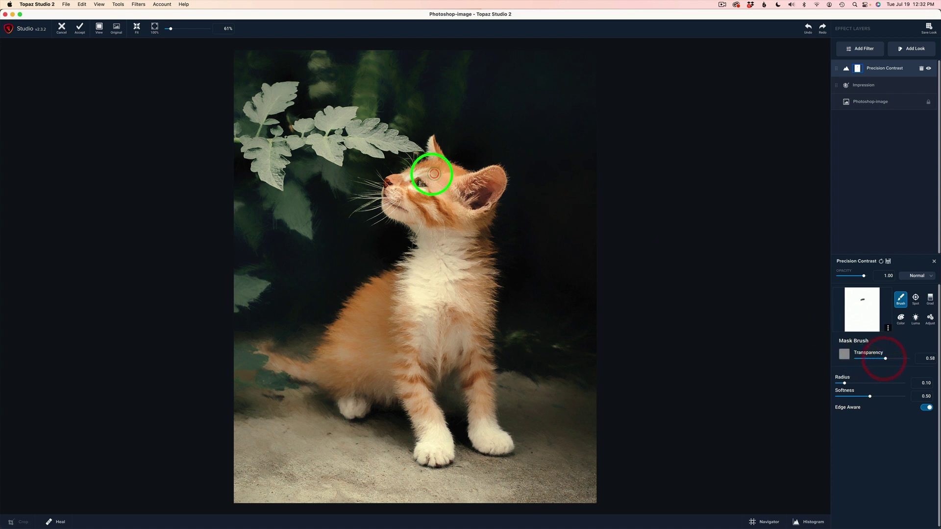
drag(431, 175, 425, 170)
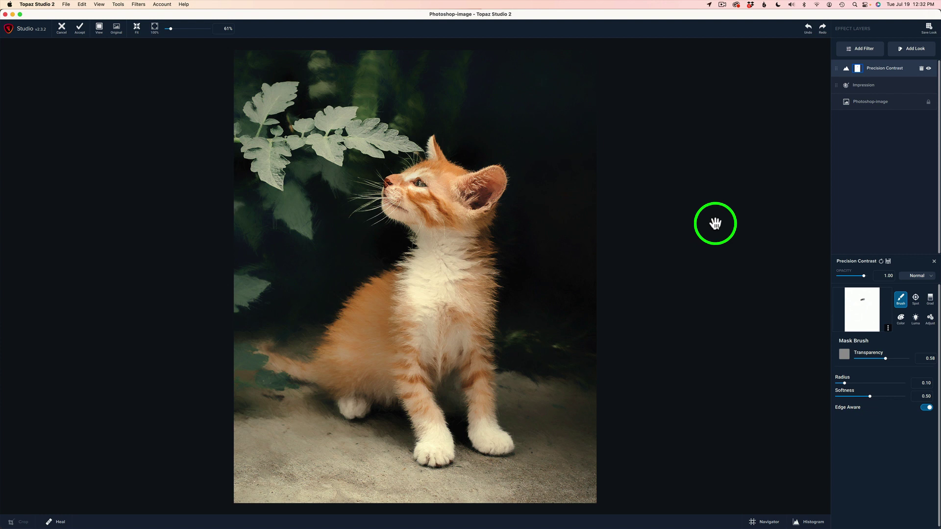
Turn the masked Precision Contrast effect off and on to compare the picture
click(929, 71)
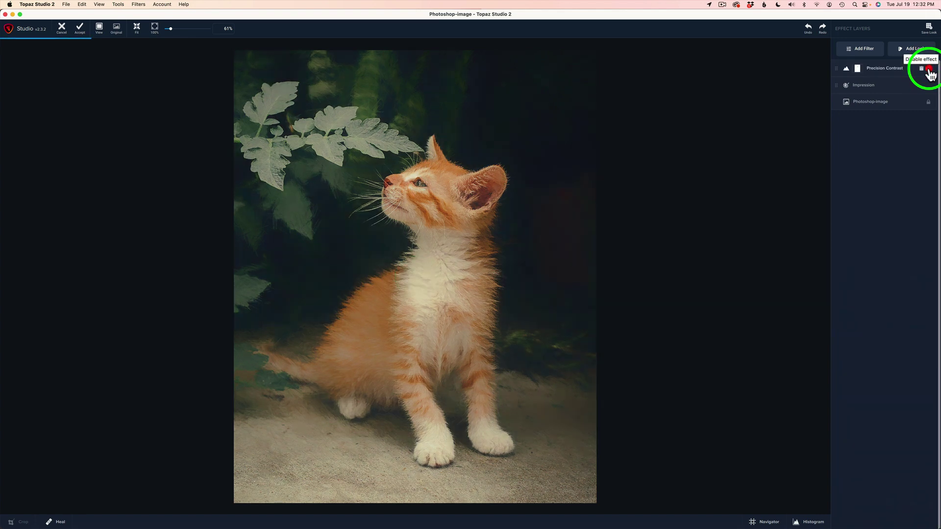
click(929, 71)
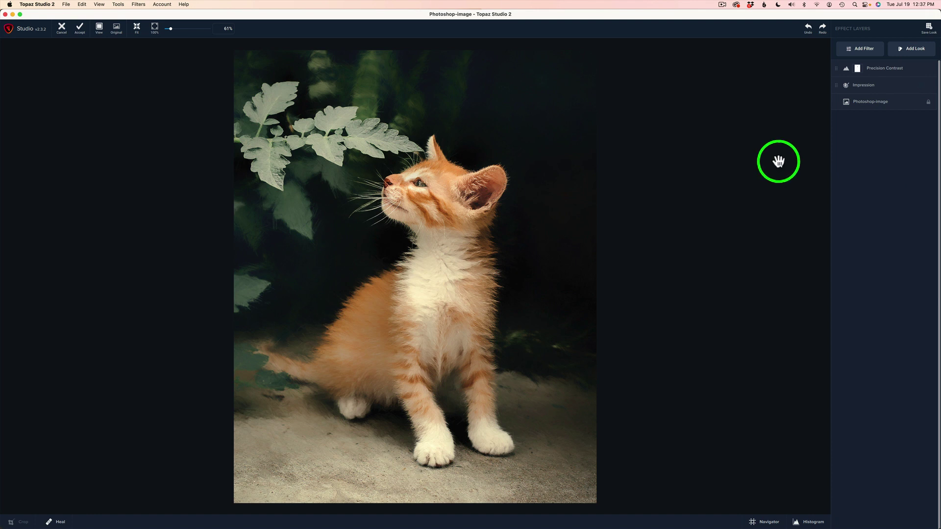
Reopen the Precision Contrast settings, lower Shadow to -0.39, and try a Midtone increase before resetting Midtone to 0.00
click(885, 68)
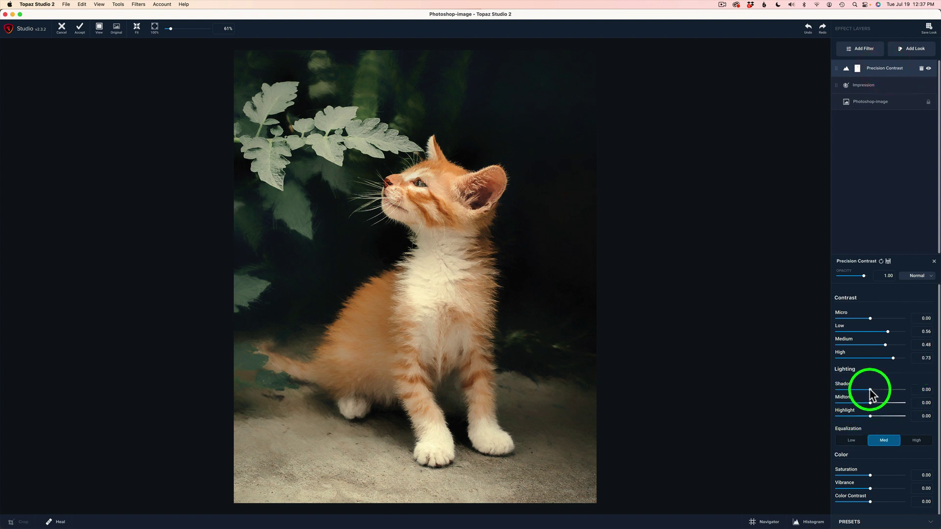
mouse_move(870, 389)
mouse_down()
mouse_move(855, 388)
mouse_move(874, 402)
mouse_up()
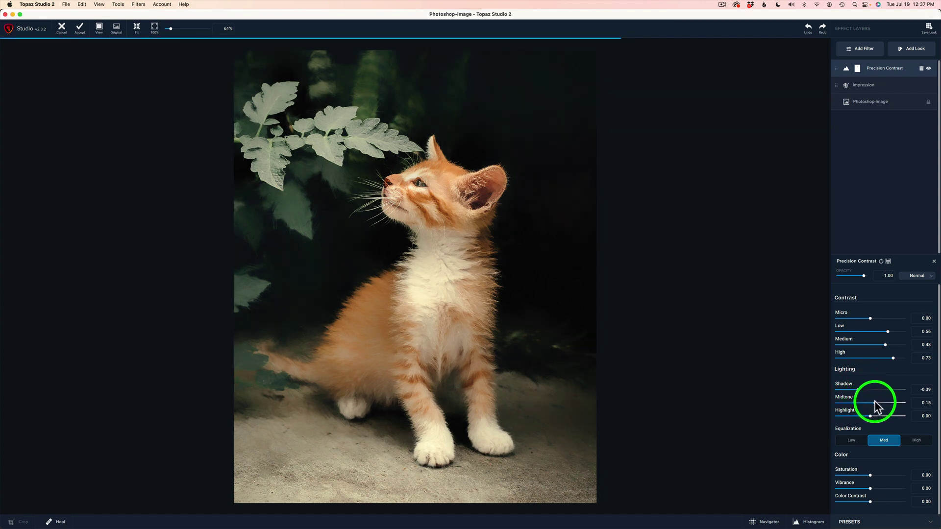
double_click(847, 398)
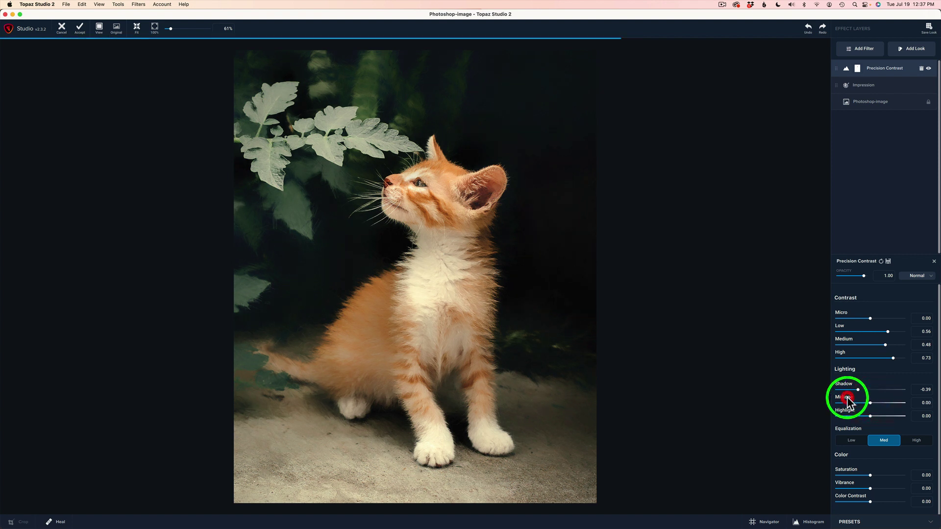
Try lowering the Highlight lighting to -1.00 and reset it to 0.00
click(870, 416)
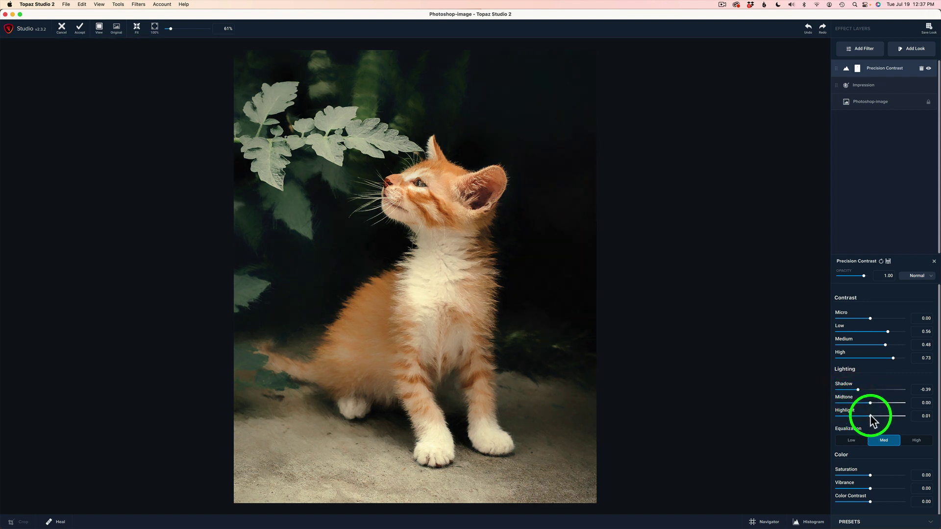
drag(870, 415, 786, 424)
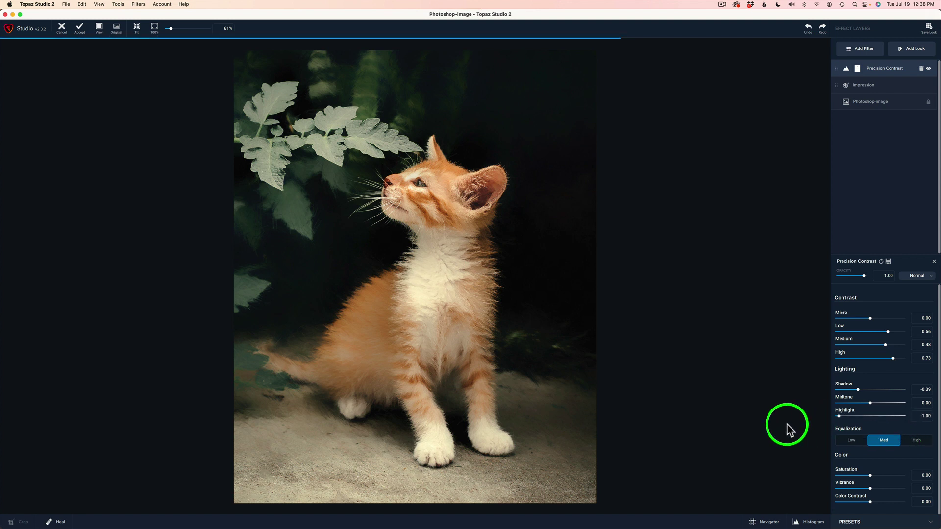
double_click(848, 411)
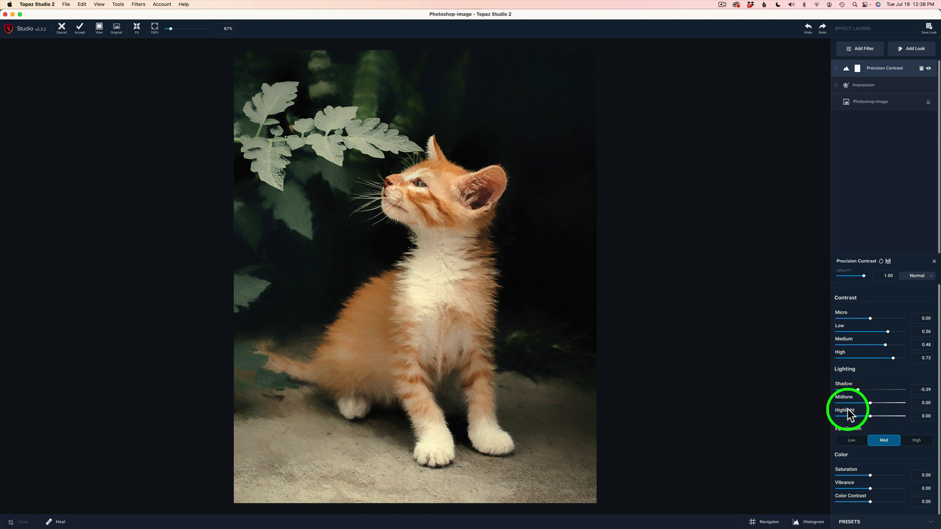
Try the Low and High Equalization levels and return to Med
click(852, 441)
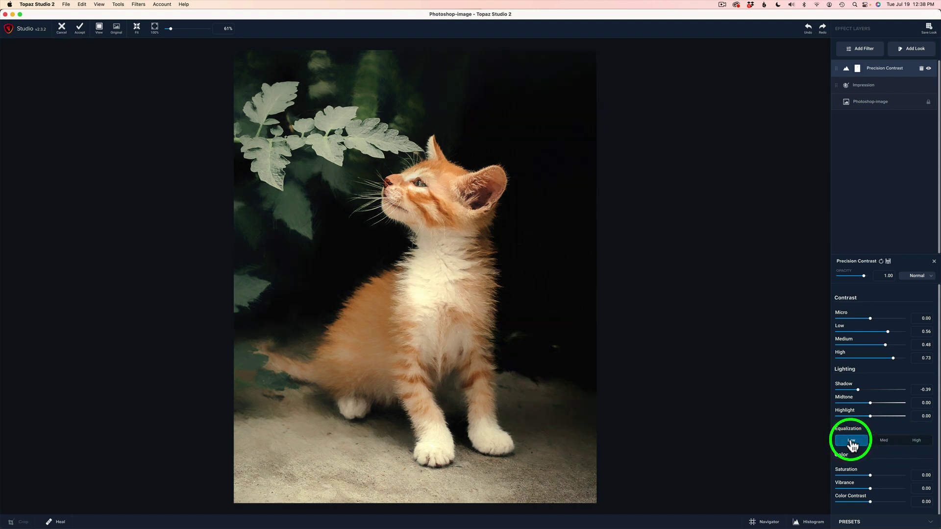
click(885, 442)
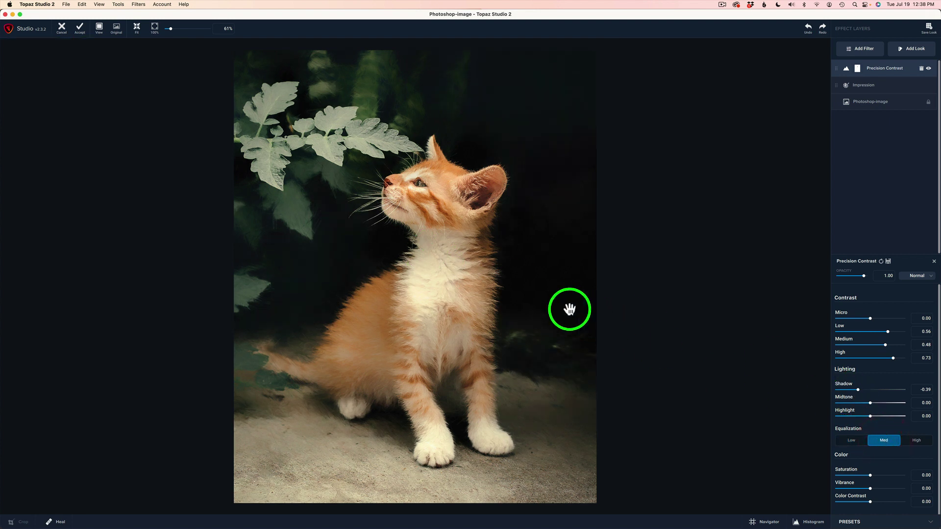
click(920, 445)
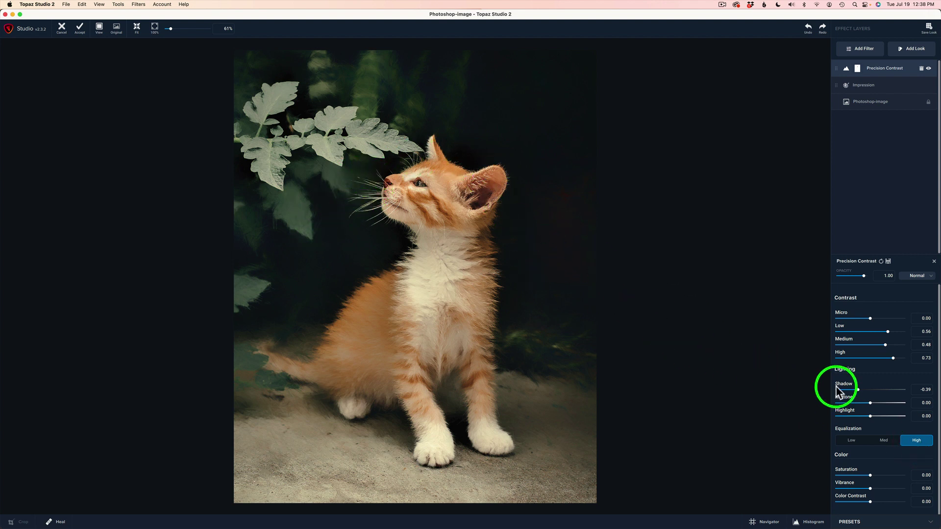
click(883, 442)
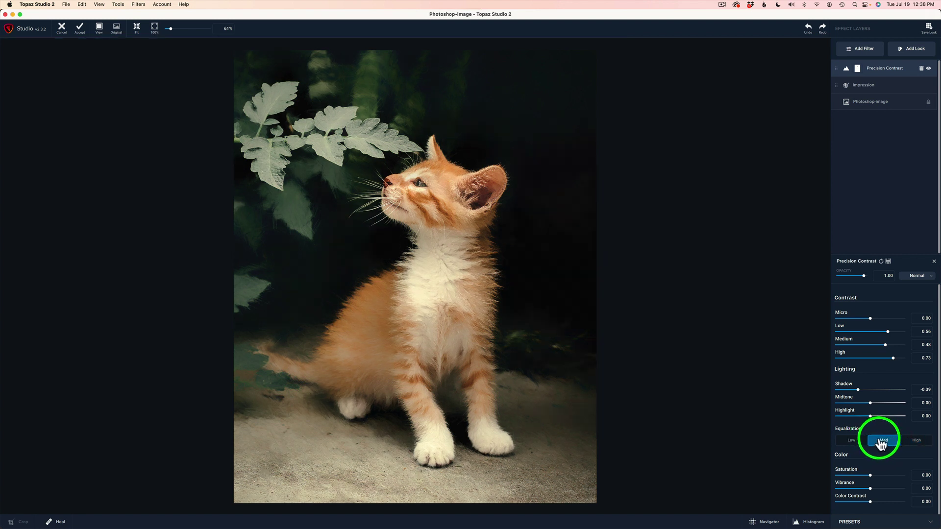
Try a Vibrance of 0.24 in the Precision Contrast filter and reset it to 0.00
click(869, 487)
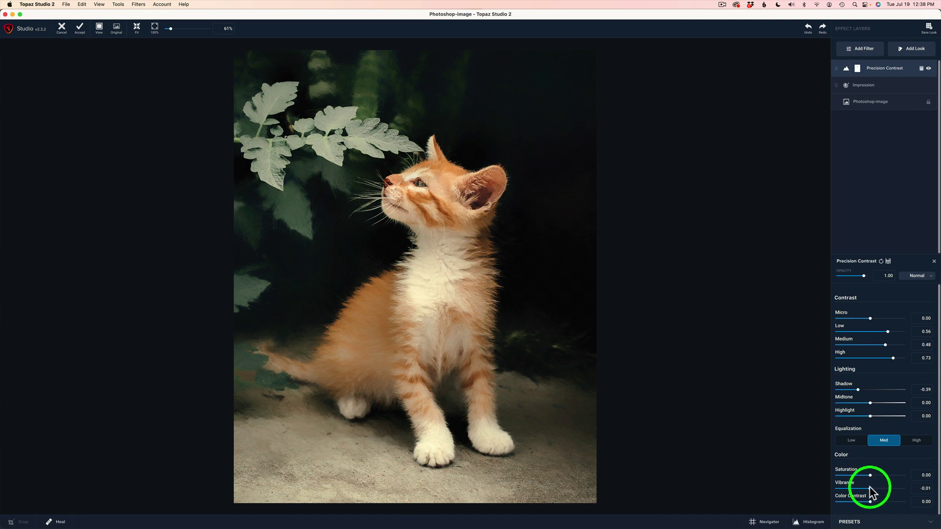
mouse_move(871, 487)
mouse_down()
mouse_move(905, 492)
mouse_move(878, 492)
mouse_up()
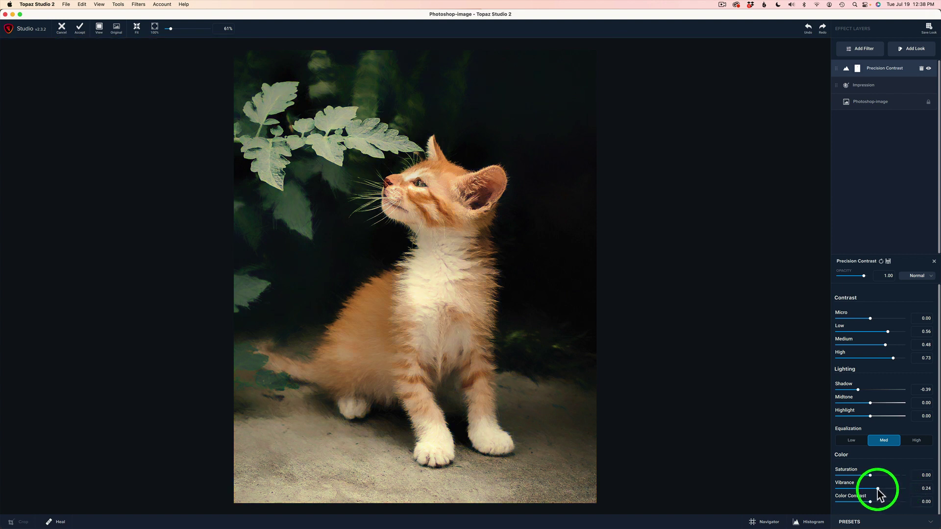
double_click(843, 482)
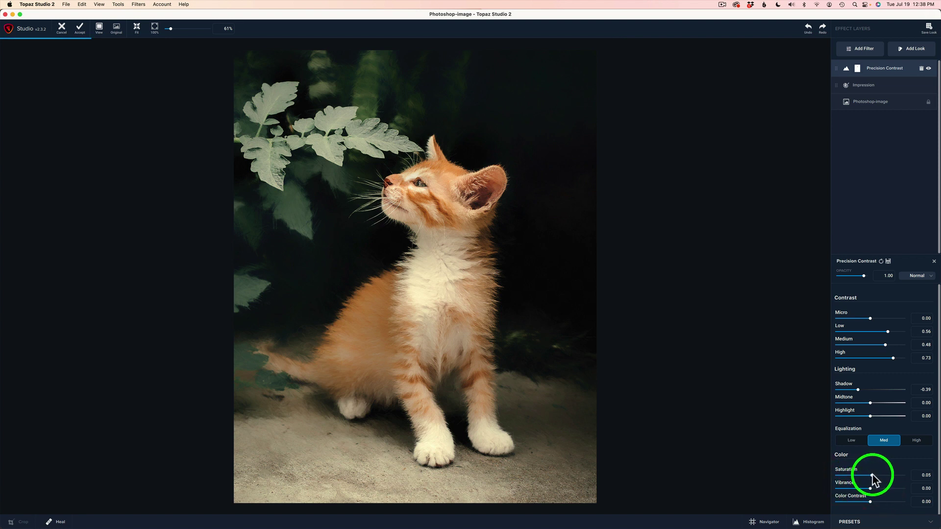
Set the Precision Contrast filter's Saturation to 0.12 and Color Contrast to 0.32
drag(879, 481, 876, 480)
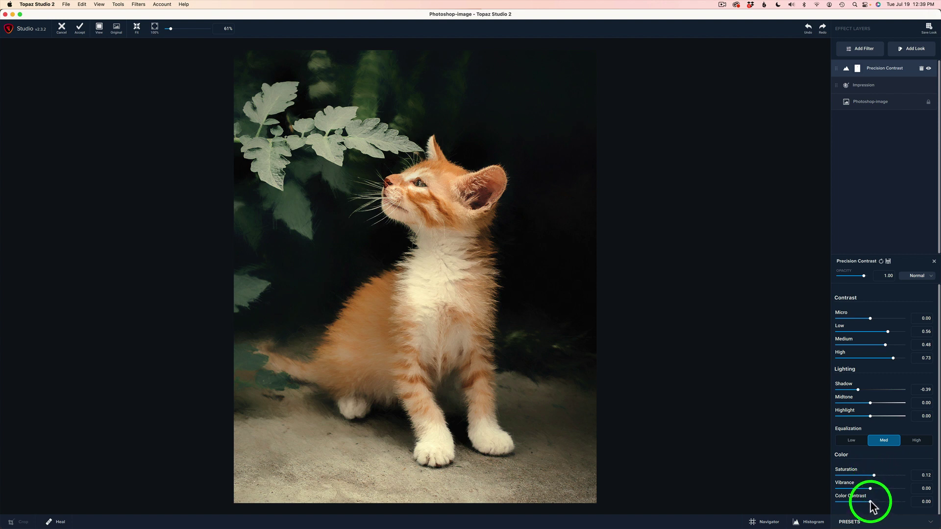
mouse_move(870, 503)
mouse_down()
mouse_move(908, 503)
mouse_move(877, 507)
mouse_up()
drag(398, 189, 387, 181)
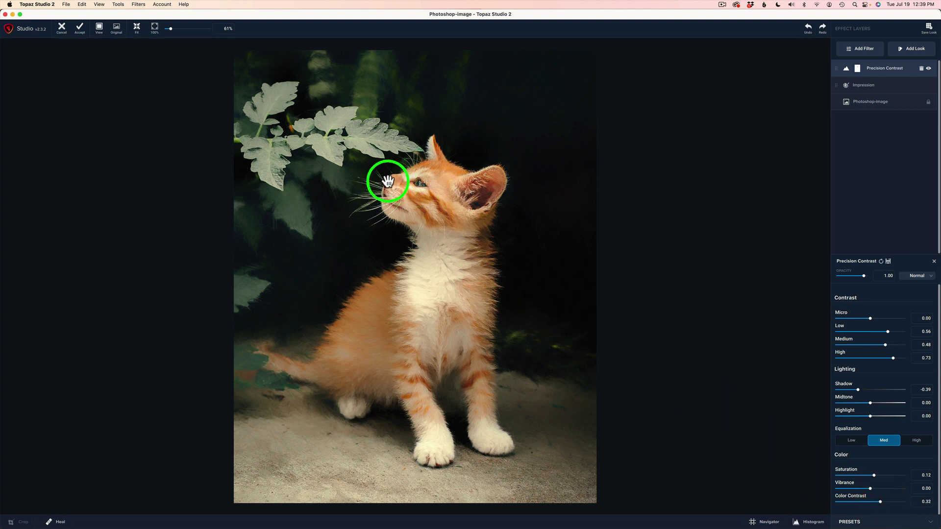
Reopen the Precision Contrast mask and paint out the effect on the kitten's nose with the brush at 0.00 transparency
click(857, 71)
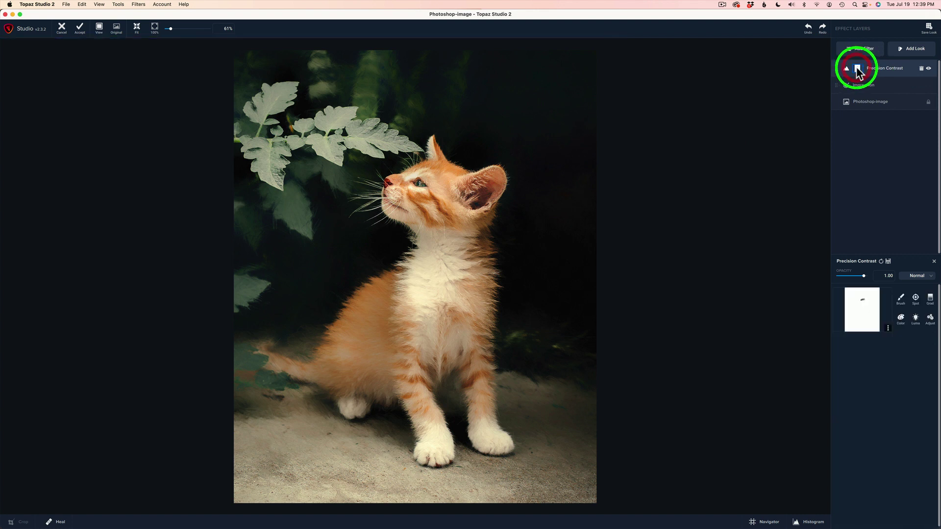
click(906, 301)
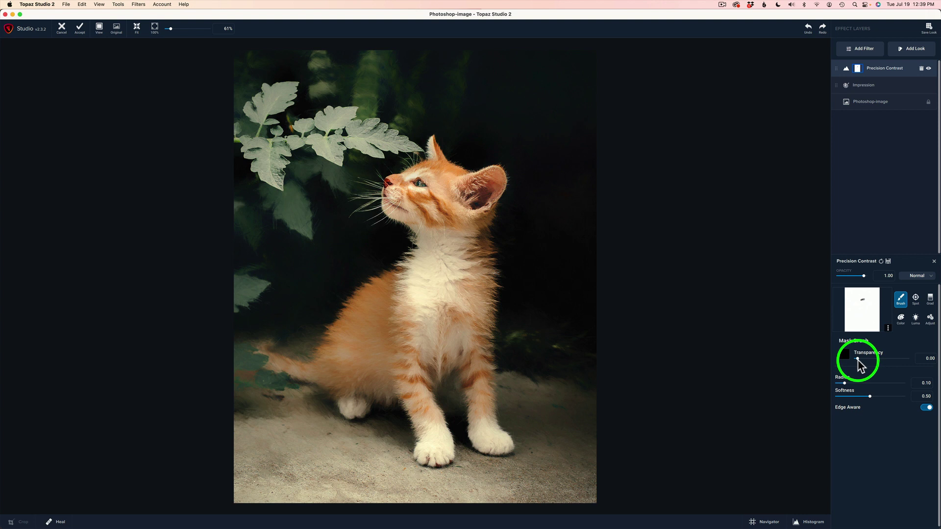
click(387, 184)
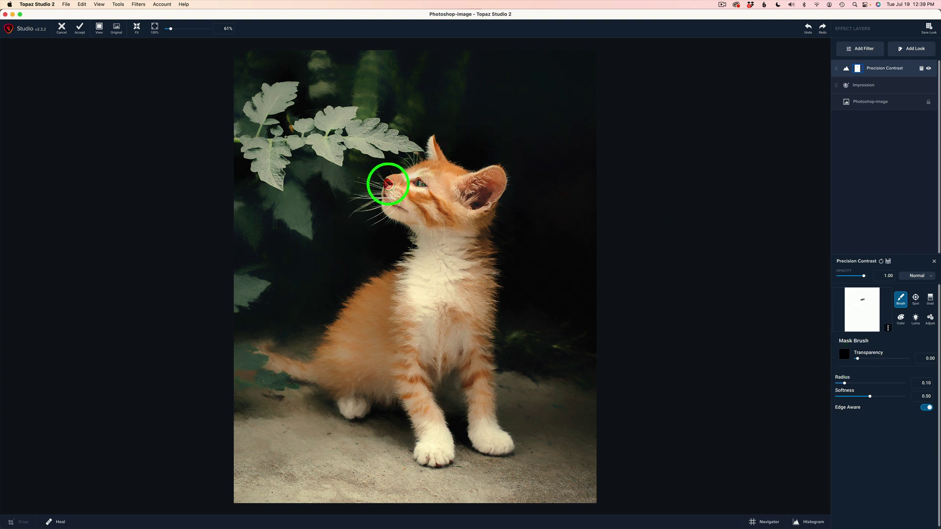
drag(388, 184, 388, 195)
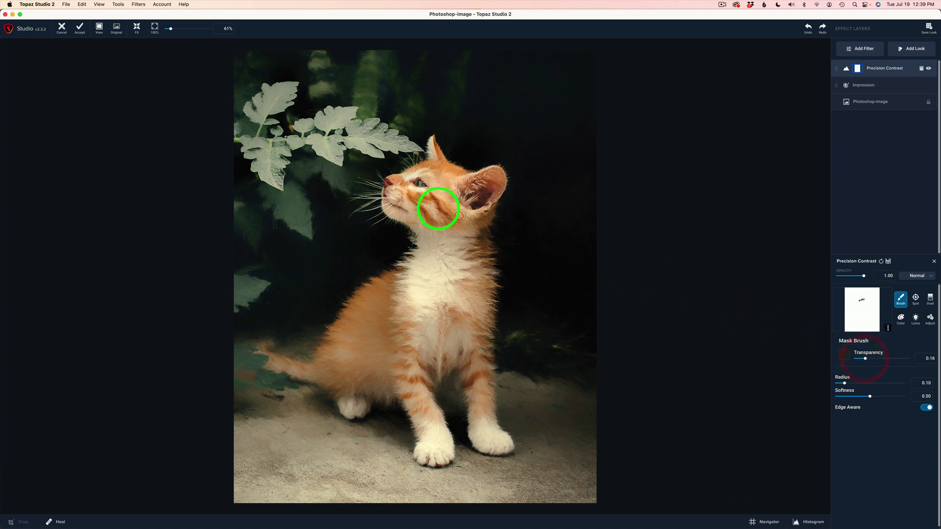
Soften the mask around the kitten's nose with brush strokes at 0.16 and 0.26 transparency
mouse_move(393, 184)
mouse_down()
mouse_move(384, 179)
mouse_move(388, 189)
mouse_up()
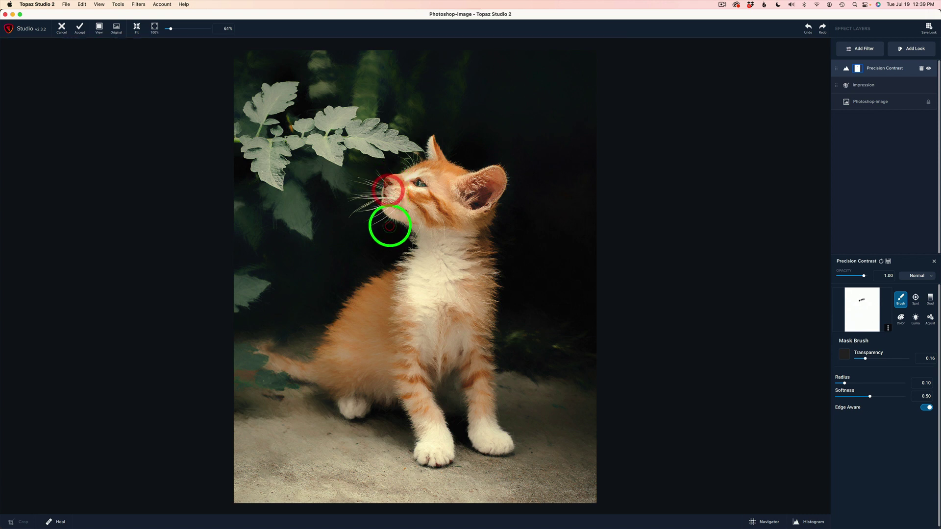
click(869, 358)
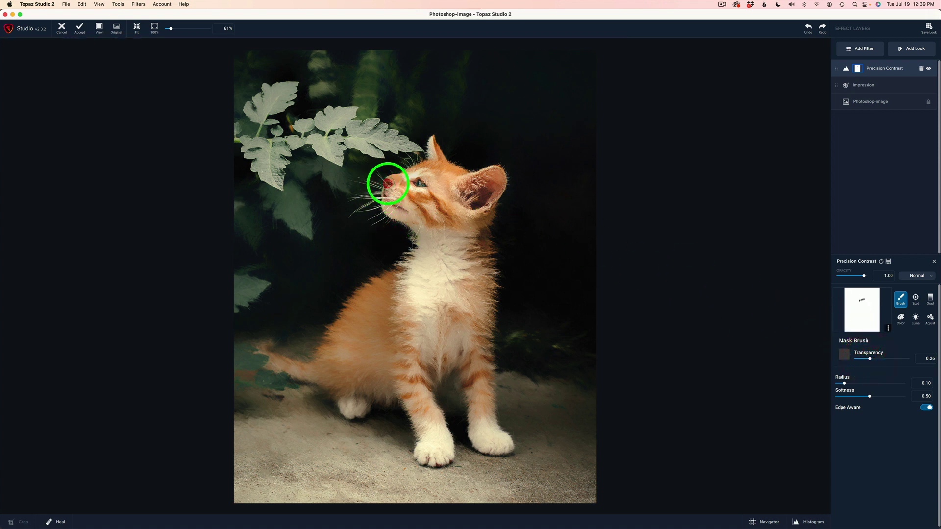
drag(388, 184, 384, 182)
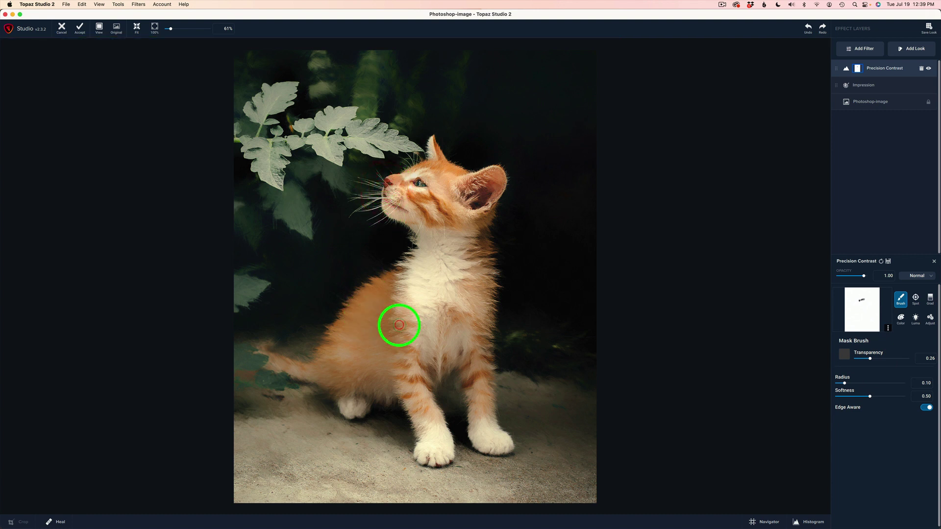
Compare the image with and without the Precision Contrast effect
click(928, 70)
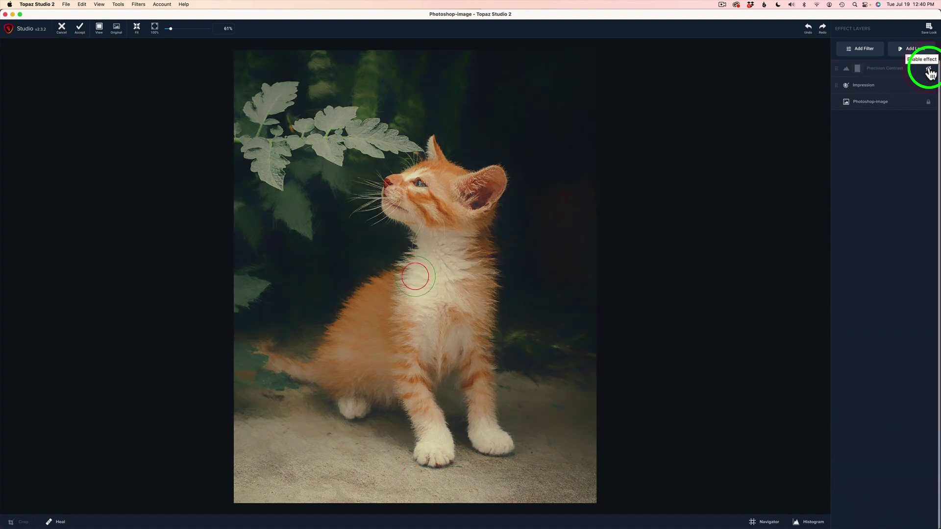
click(928, 70)
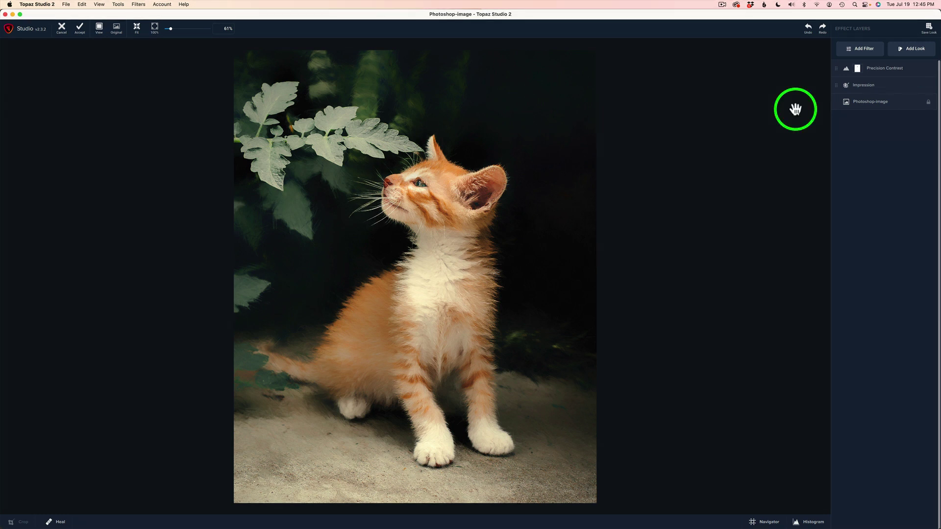
Add a Vignette filter above Precision Contrast and compare the image with and without it
click(867, 48)
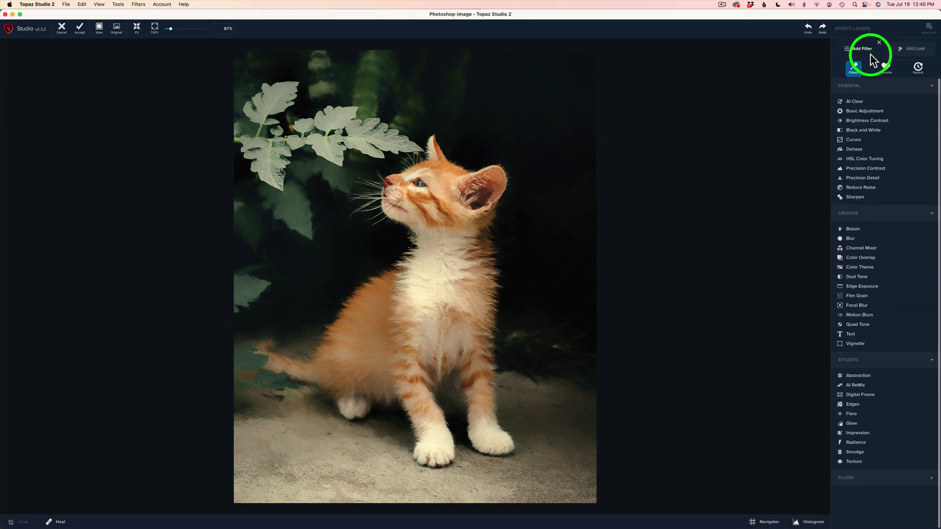
click(858, 344)
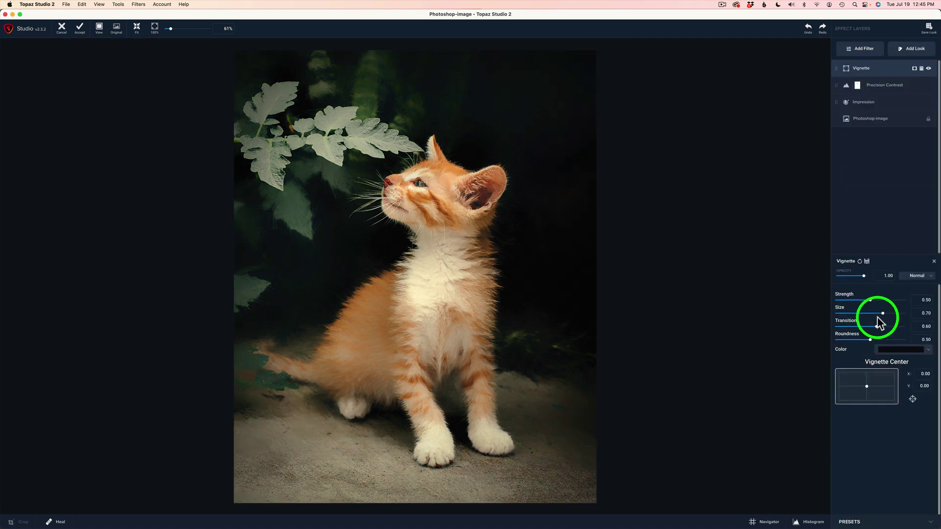
click(929, 70)
click(928, 70)
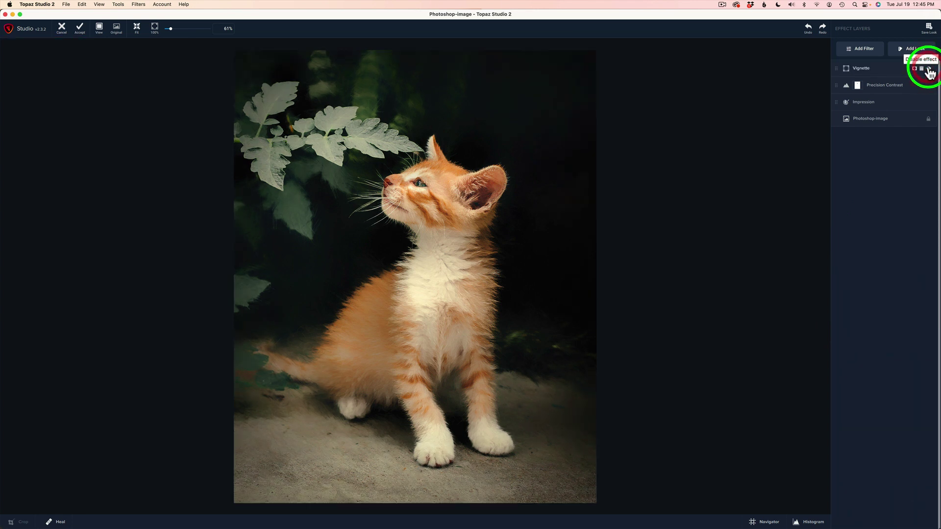
Set the Vignette's Strength to 0.54, Size to 0.68 and center Y to 0.06, and check its effect
click(883, 68)
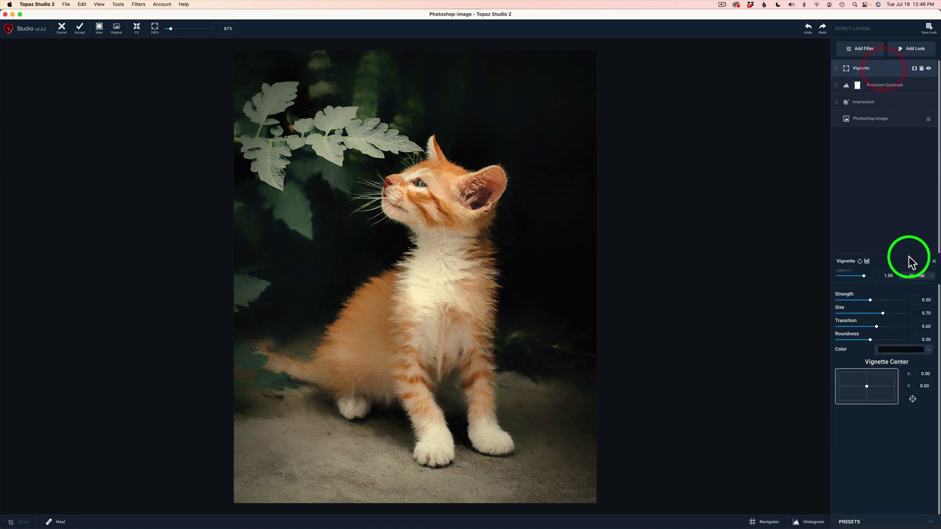
drag(870, 299, 880, 314)
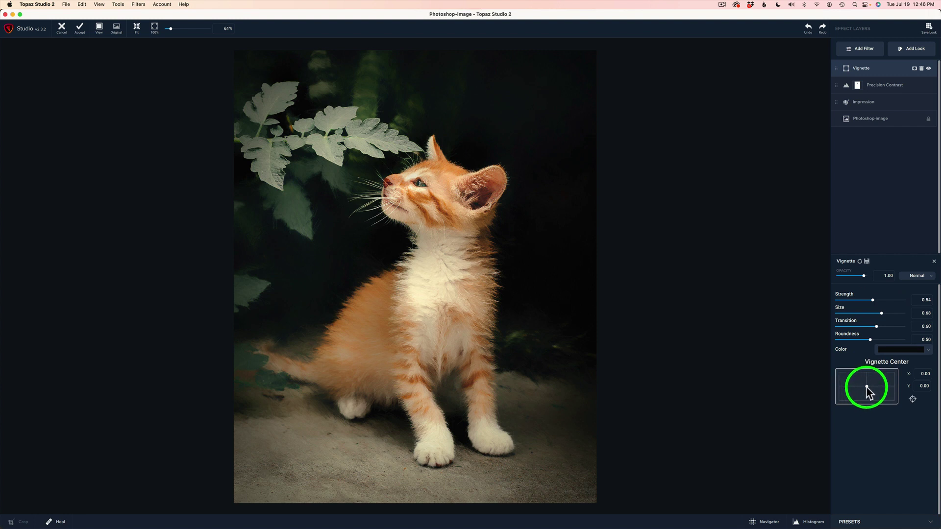
mouse_move(866, 387)
mouse_down()
mouse_move(884, 377)
mouse_move(866, 385)
mouse_up()
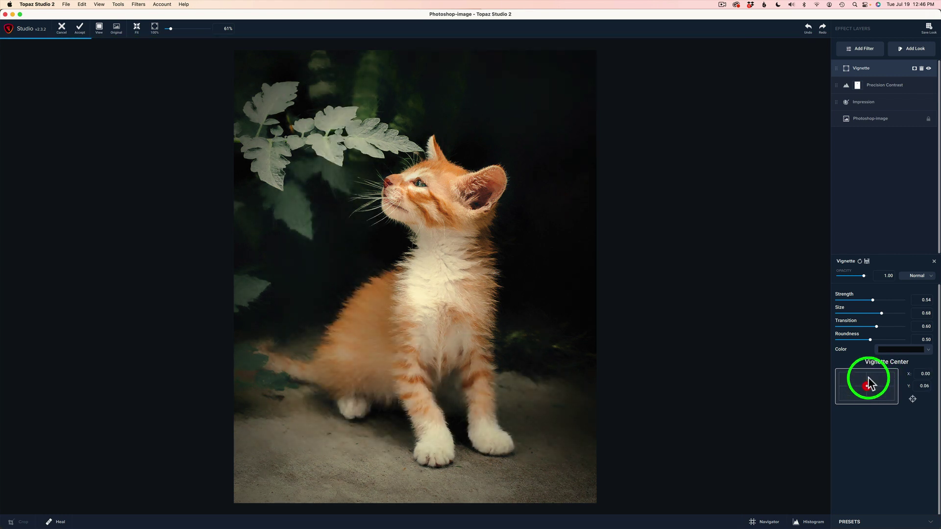
click(928, 71)
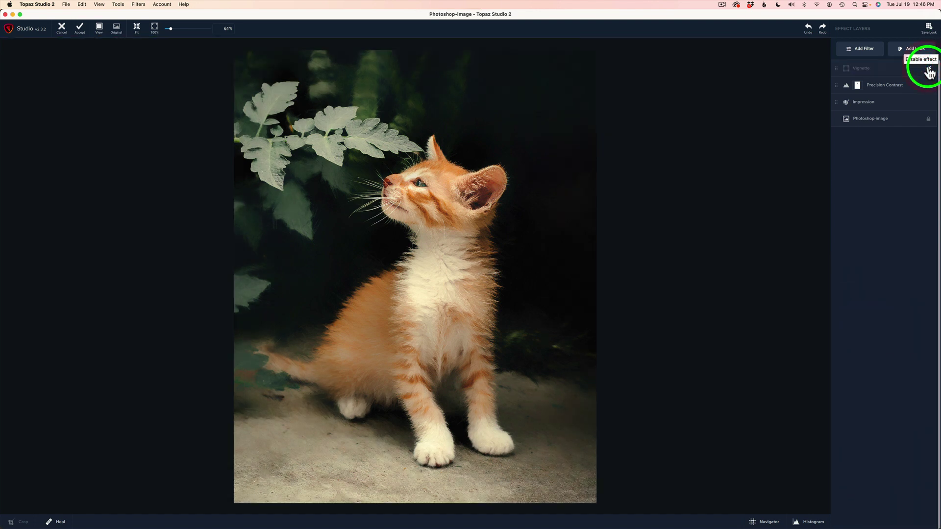
click(929, 71)
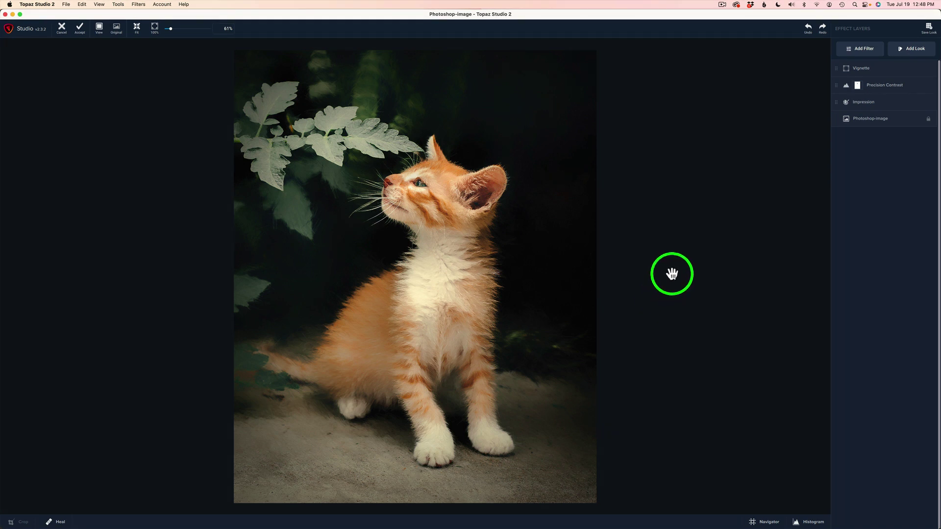
Compare the result with the original image, and accept the Topaz Studio edits to return to Photoshop
key(o)
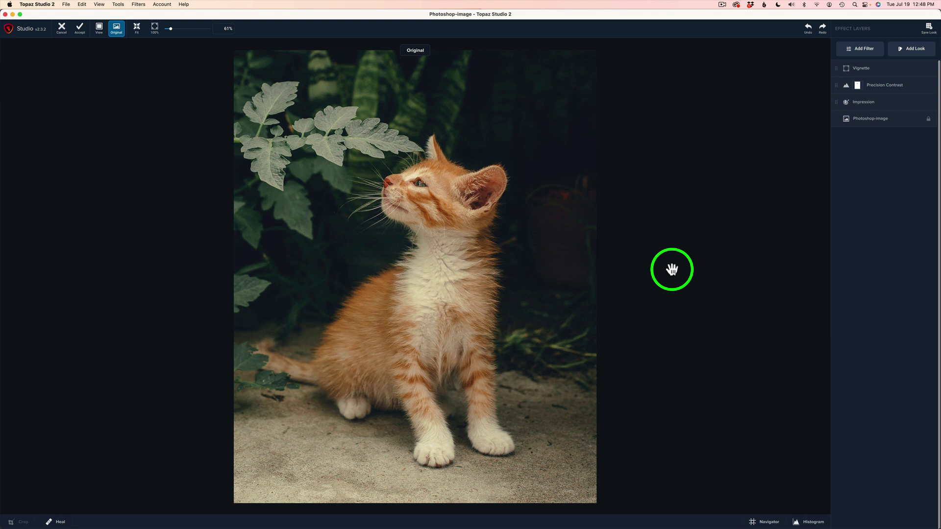
key(o)
click(671, 269)
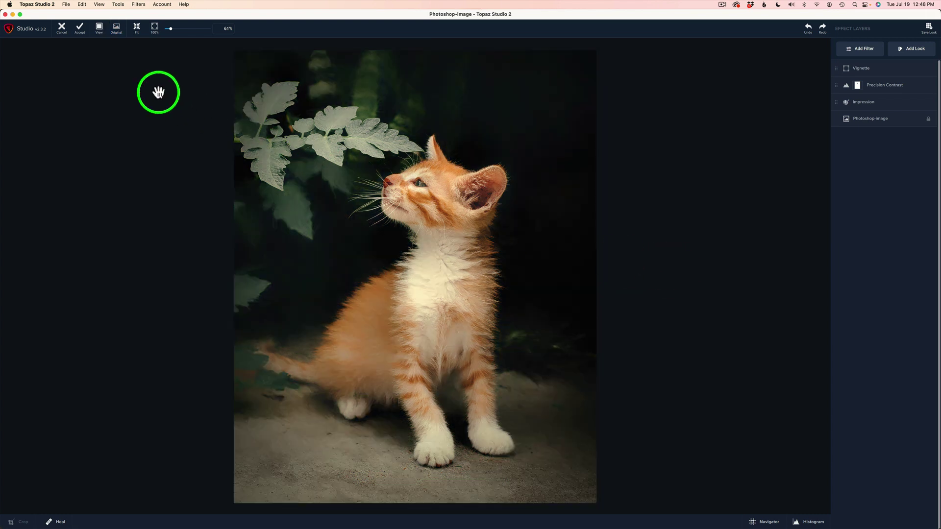
click(79, 28)
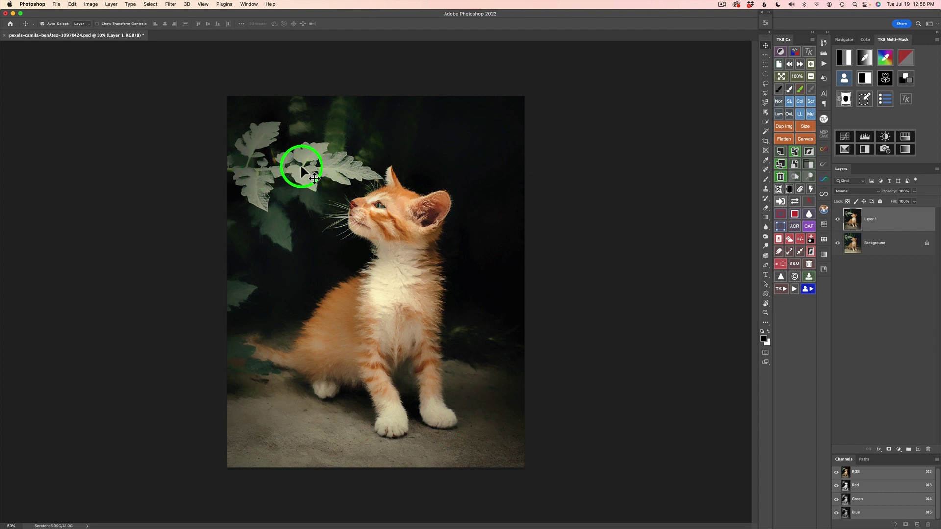
Add a Curves adjustment layer above Layer 1 in Multiply blend mode and invert its mask to black
click(898, 449)
click(898, 500)
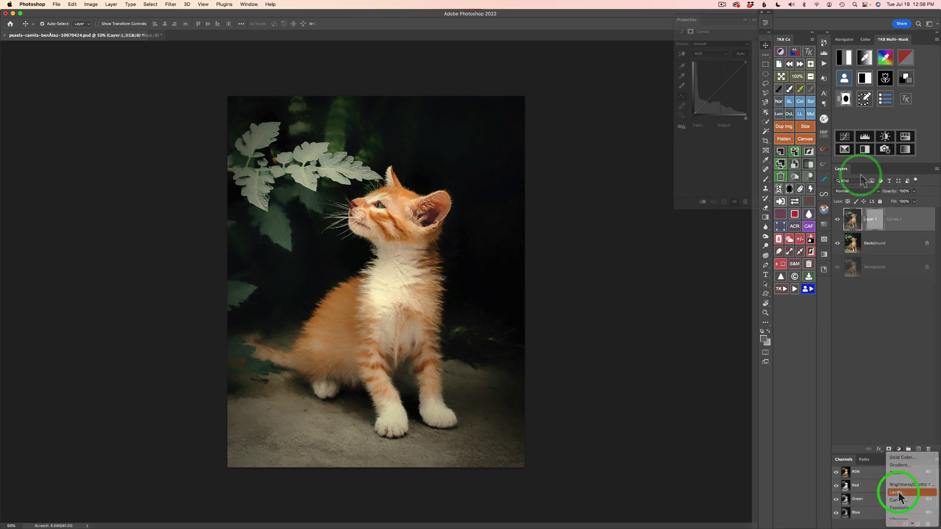
click(859, 191)
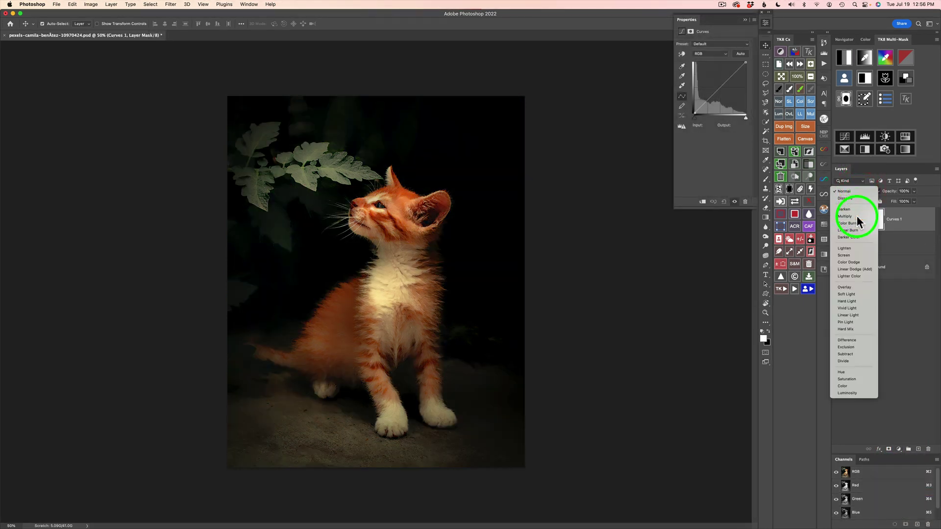
click(857, 215)
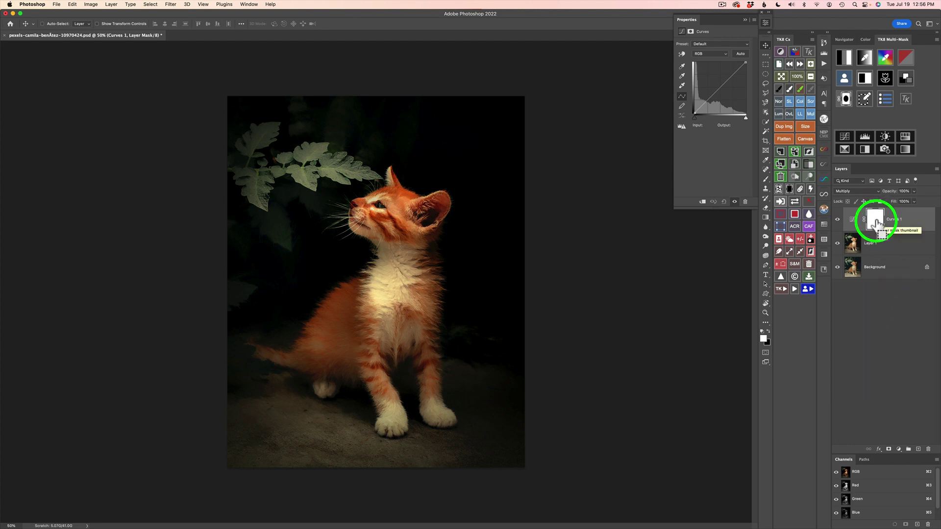
key(super+i)
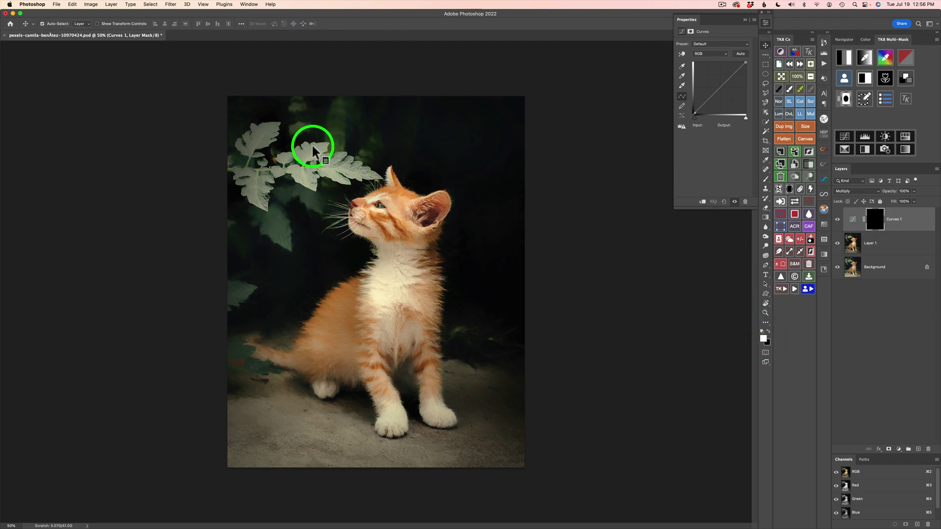
Darken the leaves and surrounding background by painting white at 20% opacity on the Curves mask, and compare with the layer hidden
key(b)
mouse_move(310, 156)
mouse_down()
mouse_move(342, 151)
mouse_move(315, 133)
mouse_up()
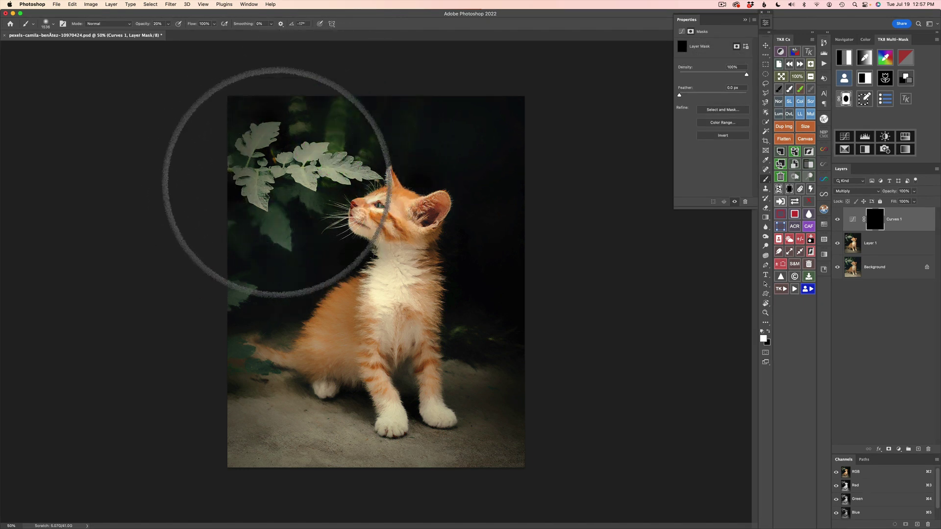
mouse_move(277, 182)
mouse_down()
mouse_move(209, 231)
mouse_move(315, 157)
mouse_move(278, 130)
mouse_move(208, 214)
mouse_move(273, 137)
mouse_move(319, 126)
mouse_move(298, 164)
mouse_move(284, 142)
mouse_move(283, 178)
mouse_move(240, 230)
mouse_move(315, 98)
mouse_move(311, 136)
mouse_move(272, 158)
mouse_move(258, 193)
mouse_move(316, 155)
mouse_move(288, 168)
mouse_move(297, 172)
mouse_up()
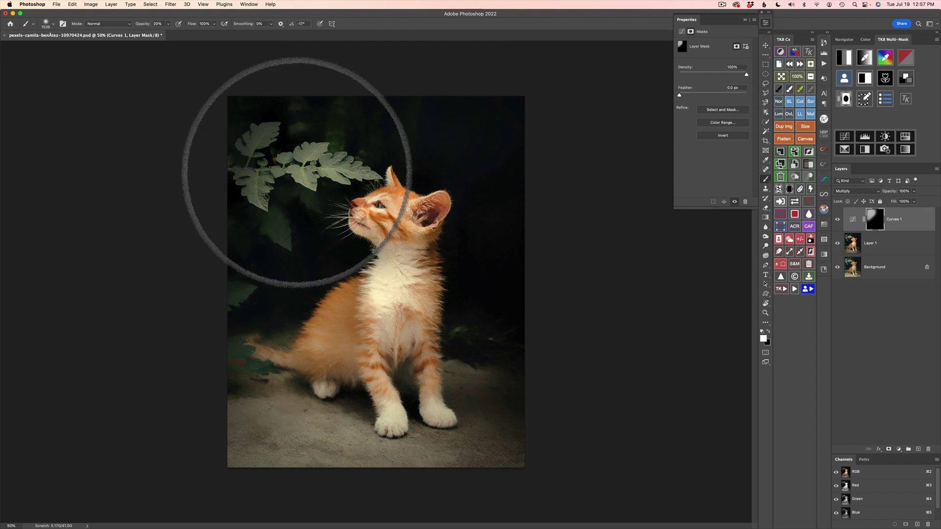
click(837, 219)
click(838, 220)
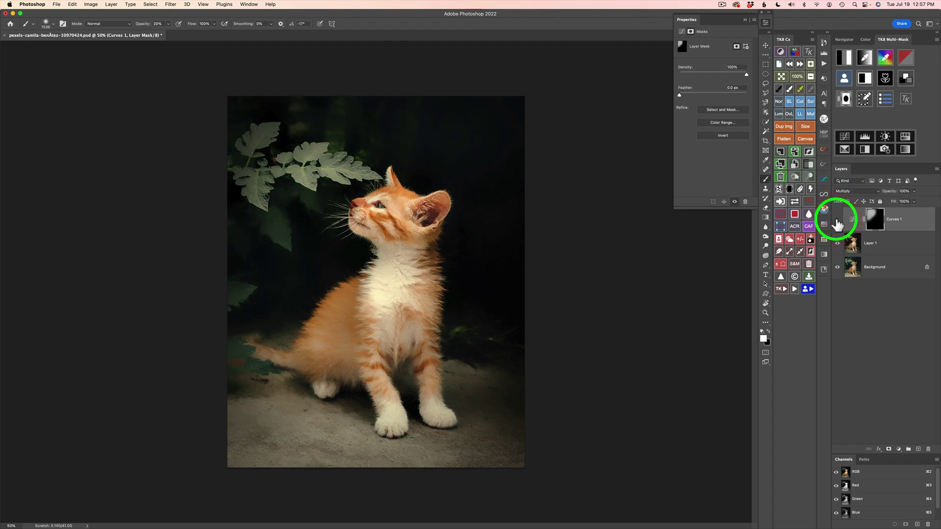
click(836, 219)
click(837, 220)
click(836, 220)
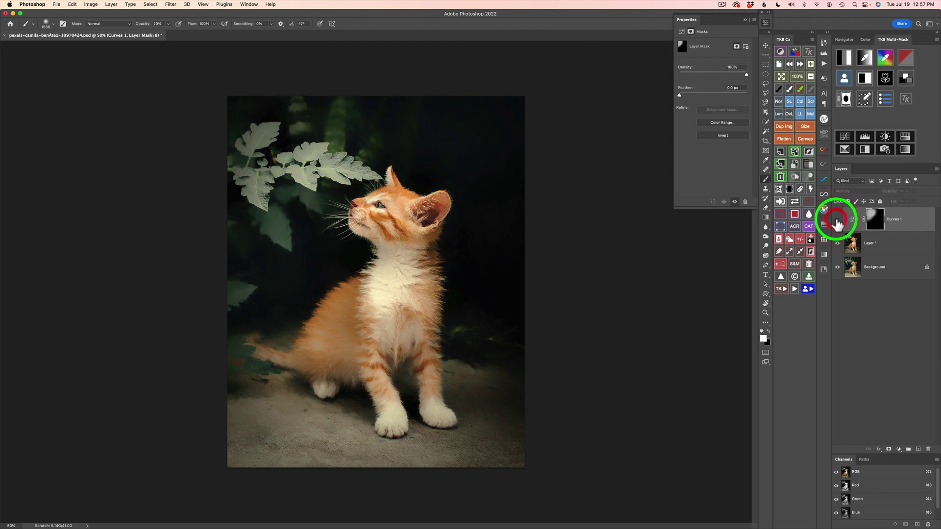
click(837, 220)
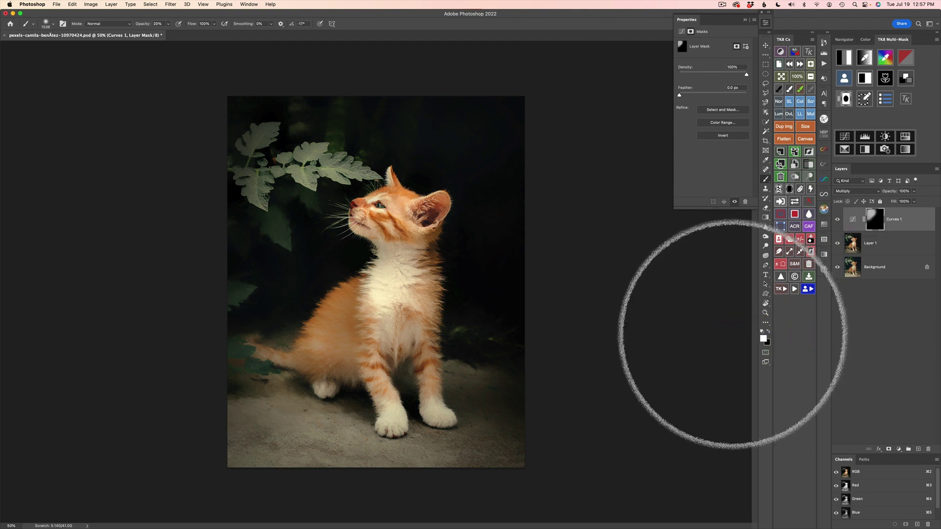
Paint black on the Curves mask over the kitten's face to remove the darkening, and compare with the original Background layer
key(x)
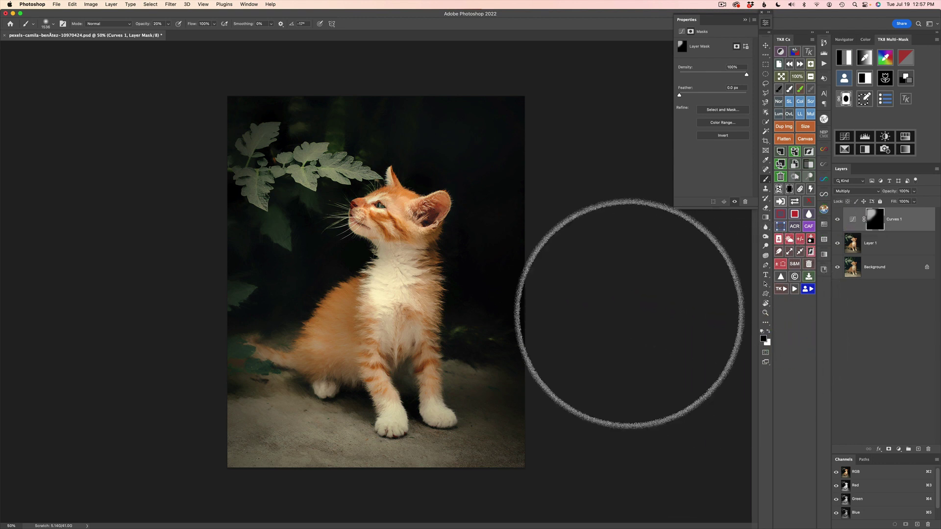
drag(432, 241, 315, 237)
drag(363, 216, 361, 222)
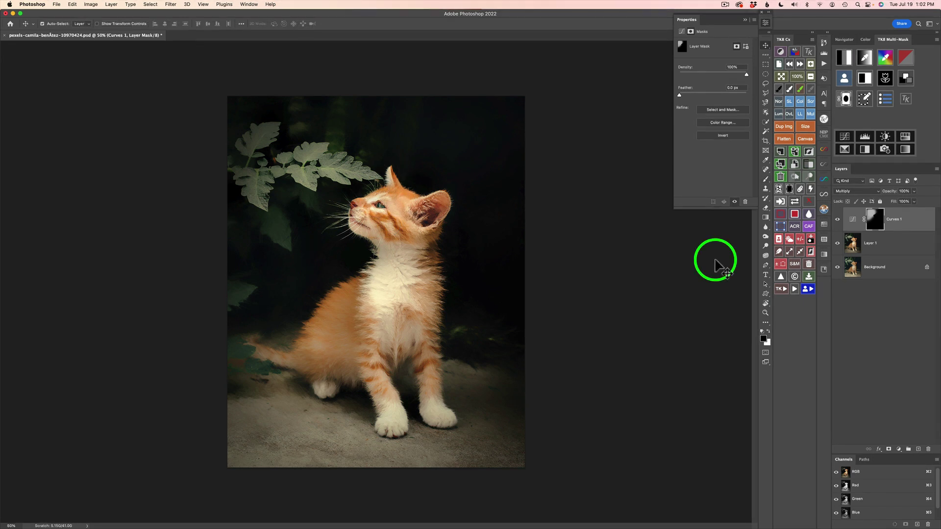
click(837, 220)
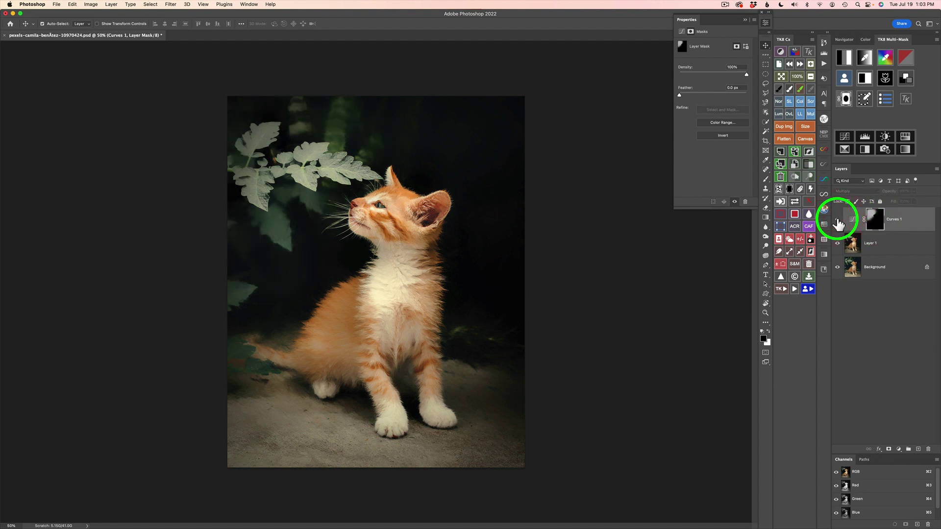
click(838, 221)
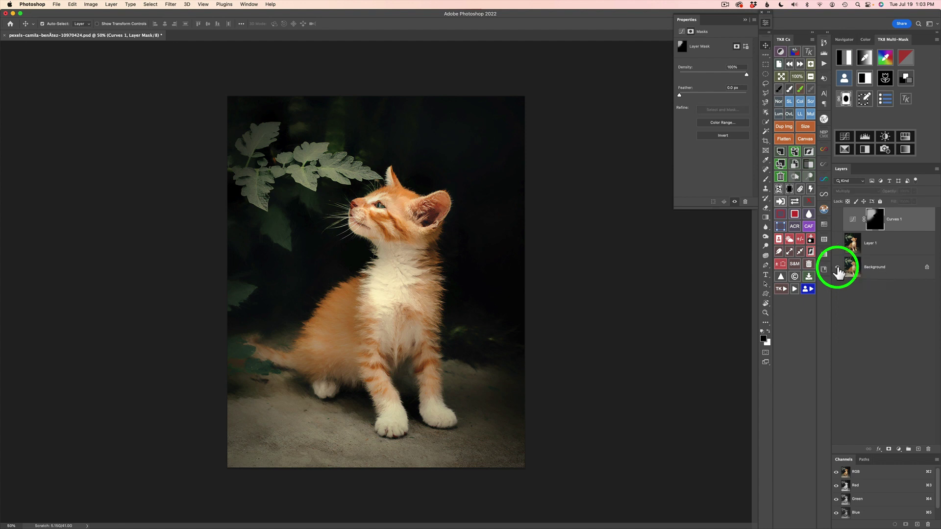
alt+click(837, 269)
alt+click(837, 269)
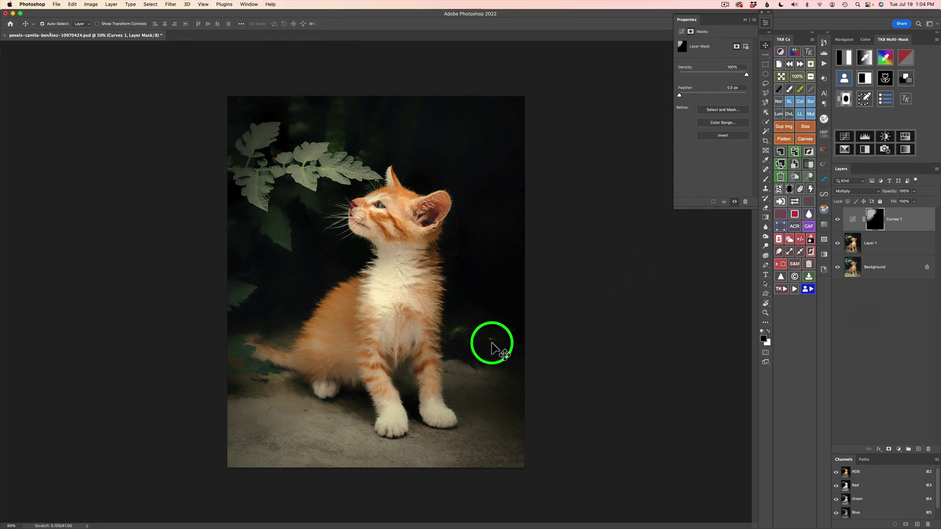
Remove the distracting grass spots beside the kitten on Layer 1 with the Spot Healing Brush, and compare with the Background layer
click(851, 242)
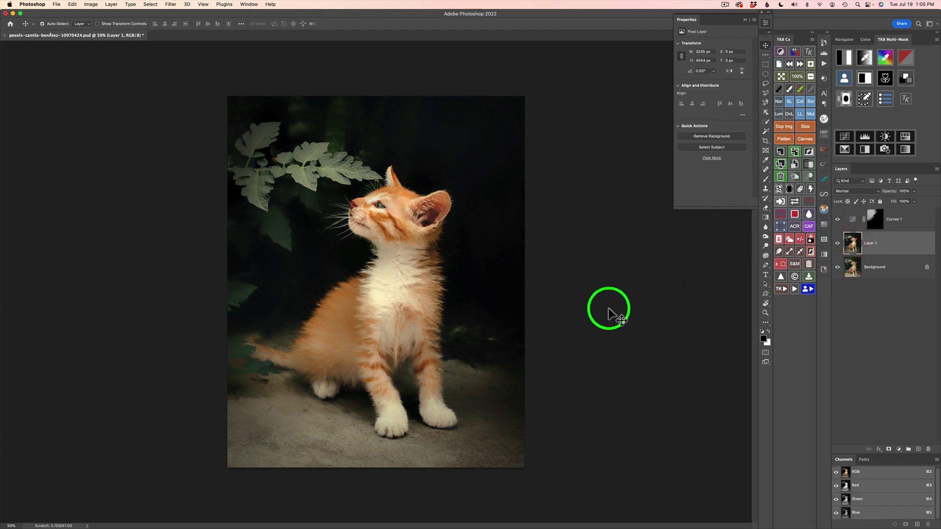
key(j)
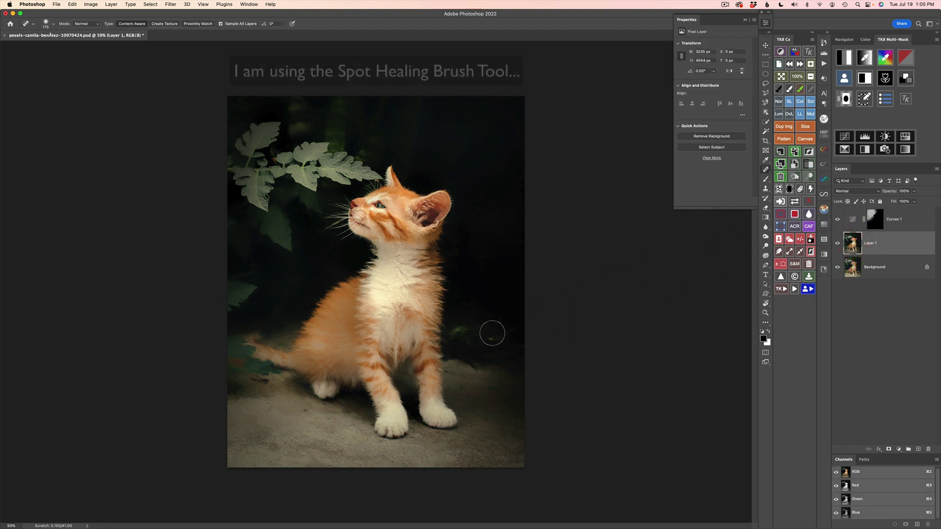
drag(491, 330, 487, 348)
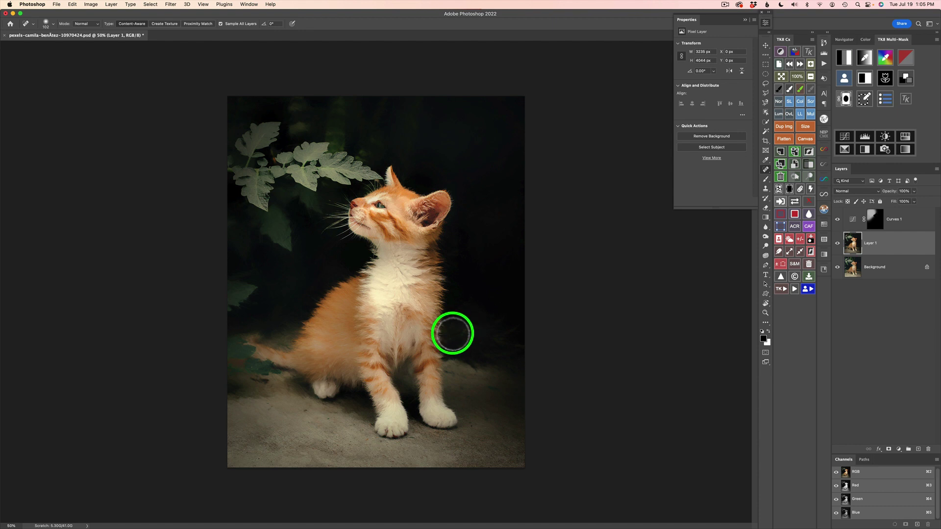
click(458, 334)
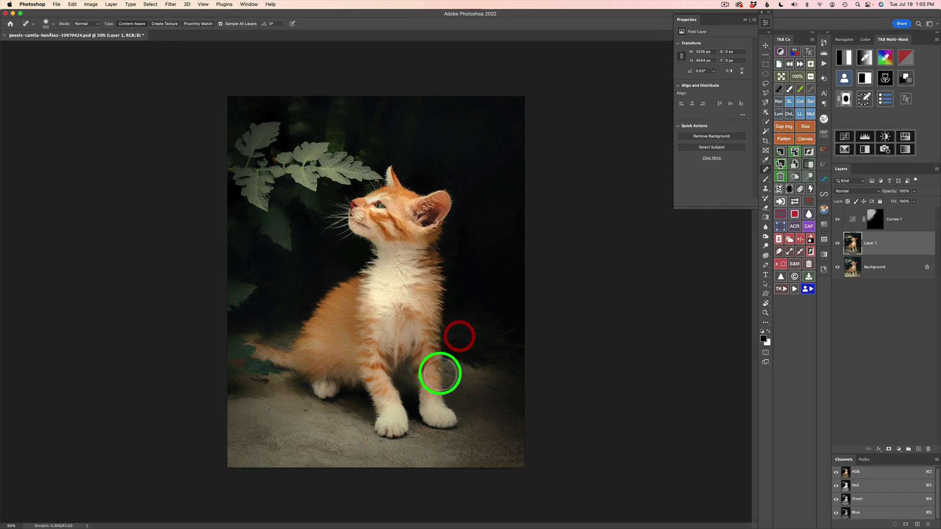
click(472, 338)
click(474, 327)
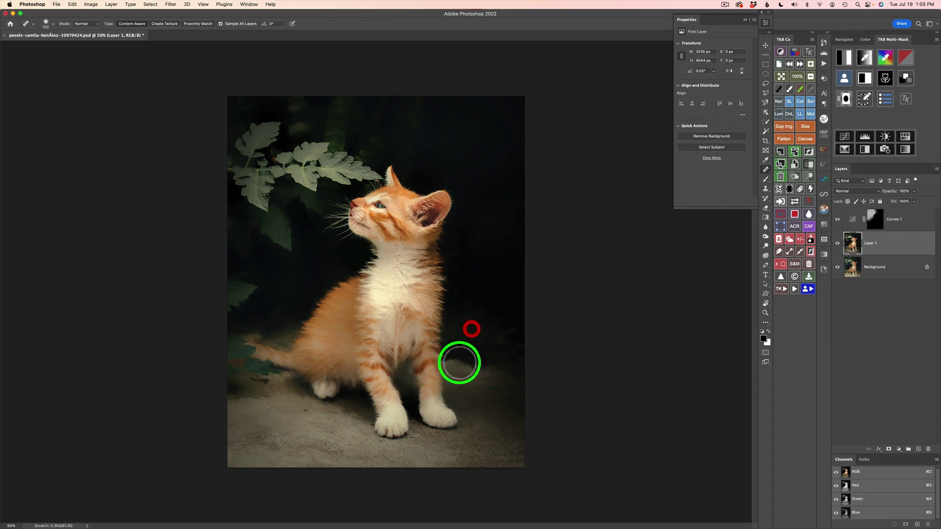
click(495, 342)
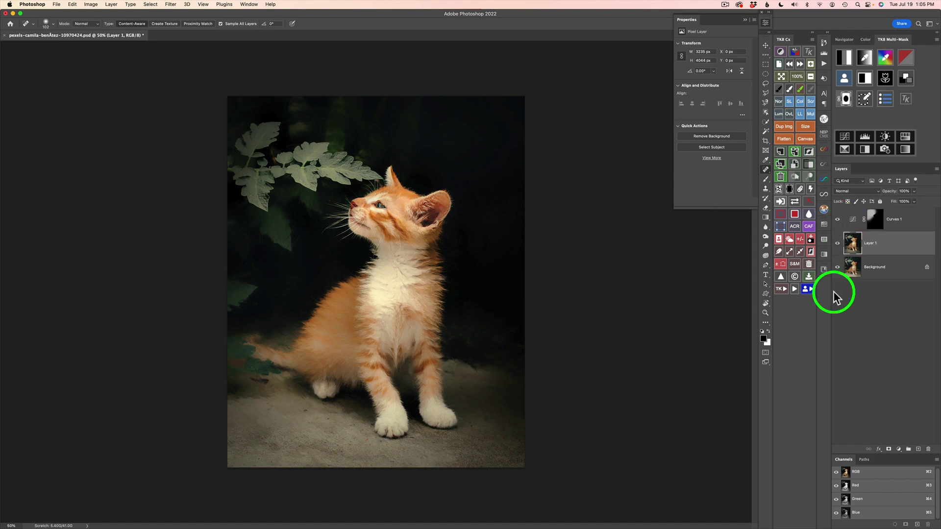
alt+click(837, 267)
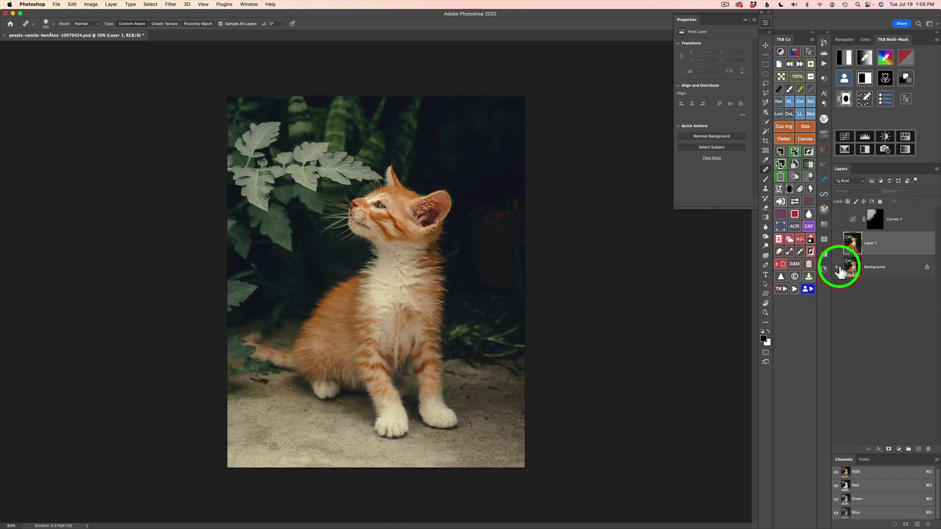
alt+click(838, 268)
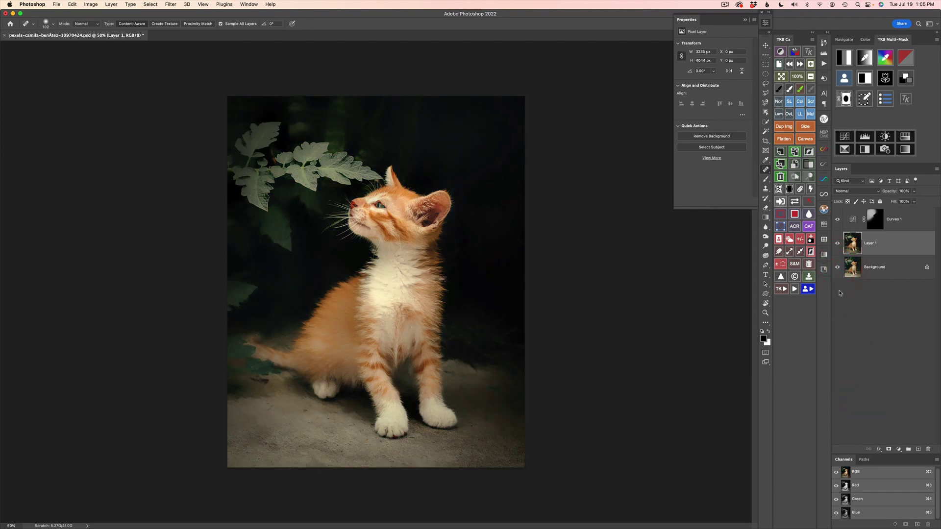